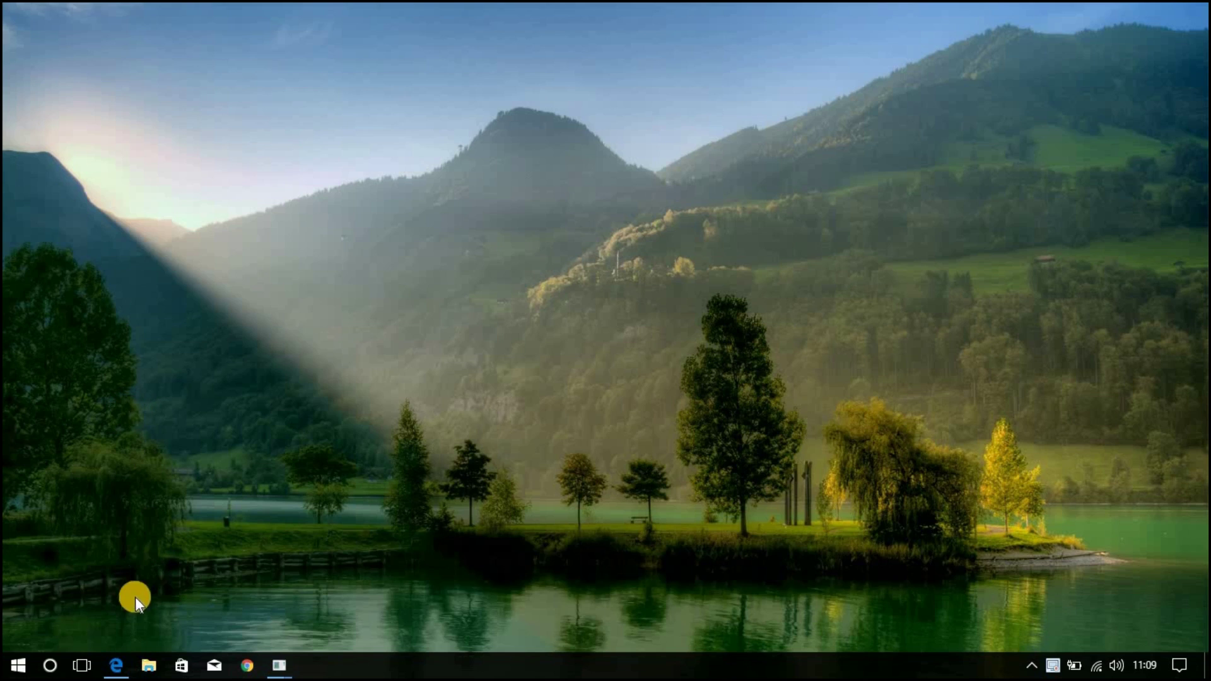
# - After reading the lab PDF, set ANSYS preferences to Structural with the h-method
pyautogui.click(120, 667)
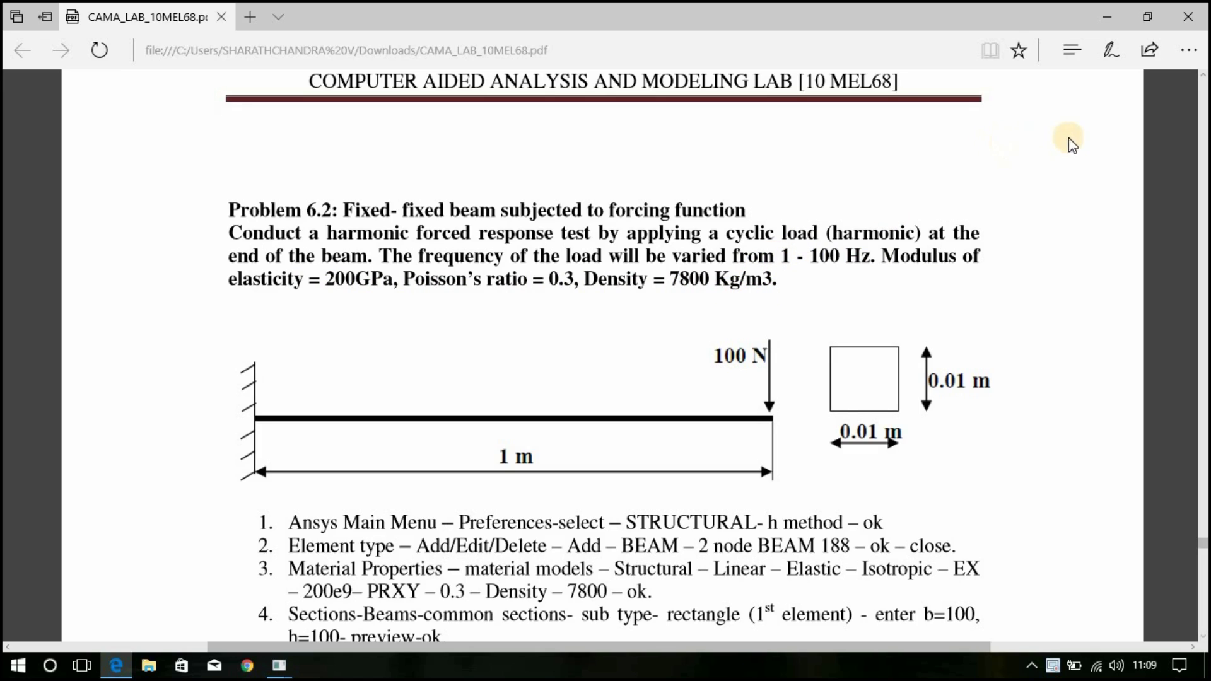
pyautogui.click(1113, 24)
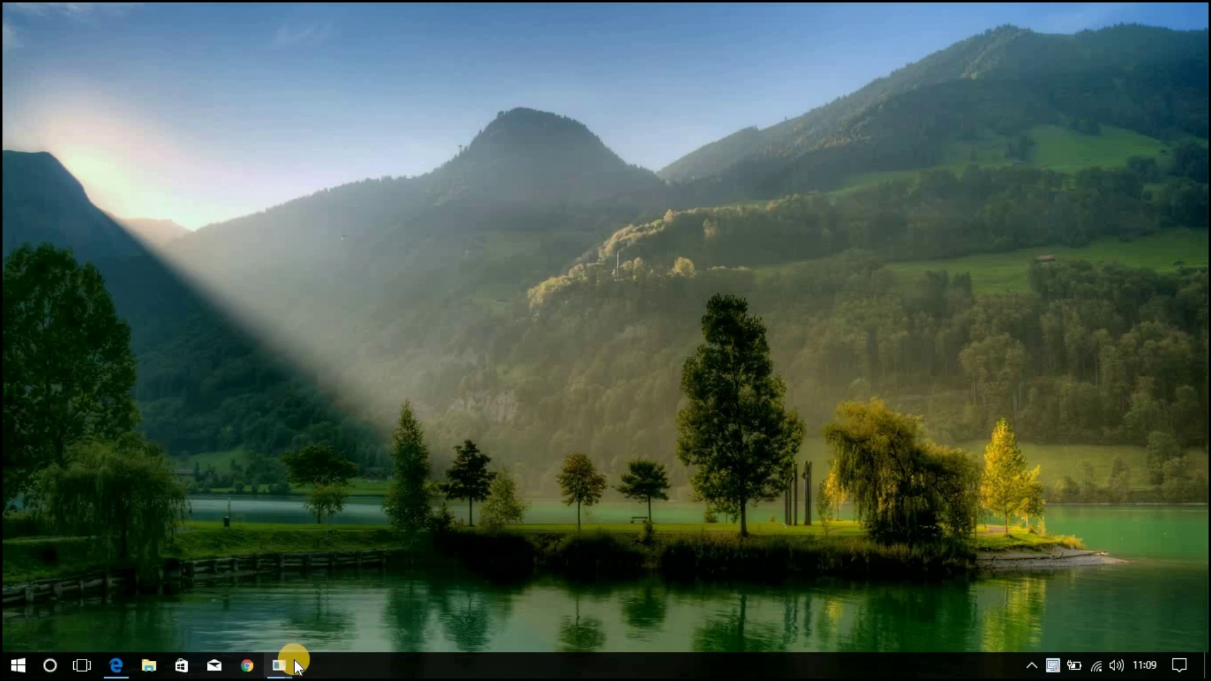
pyautogui.moveTo(296, 667)
pyautogui.click(319, 615)
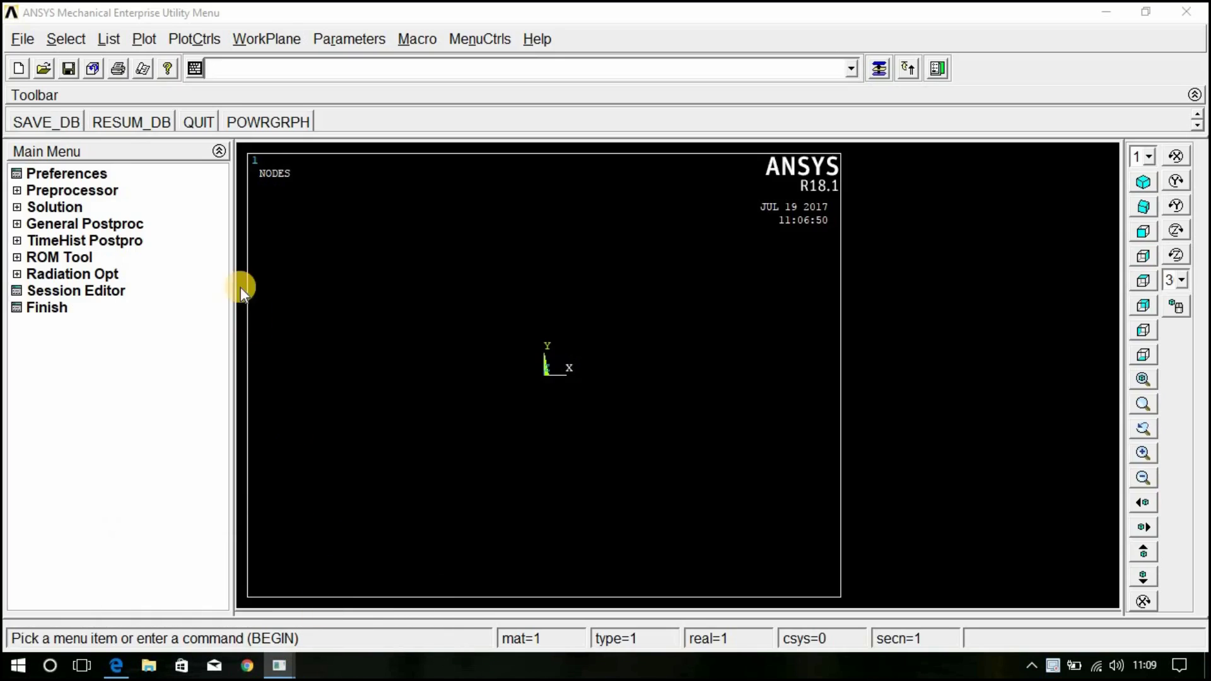
pyautogui.click(77, 174)
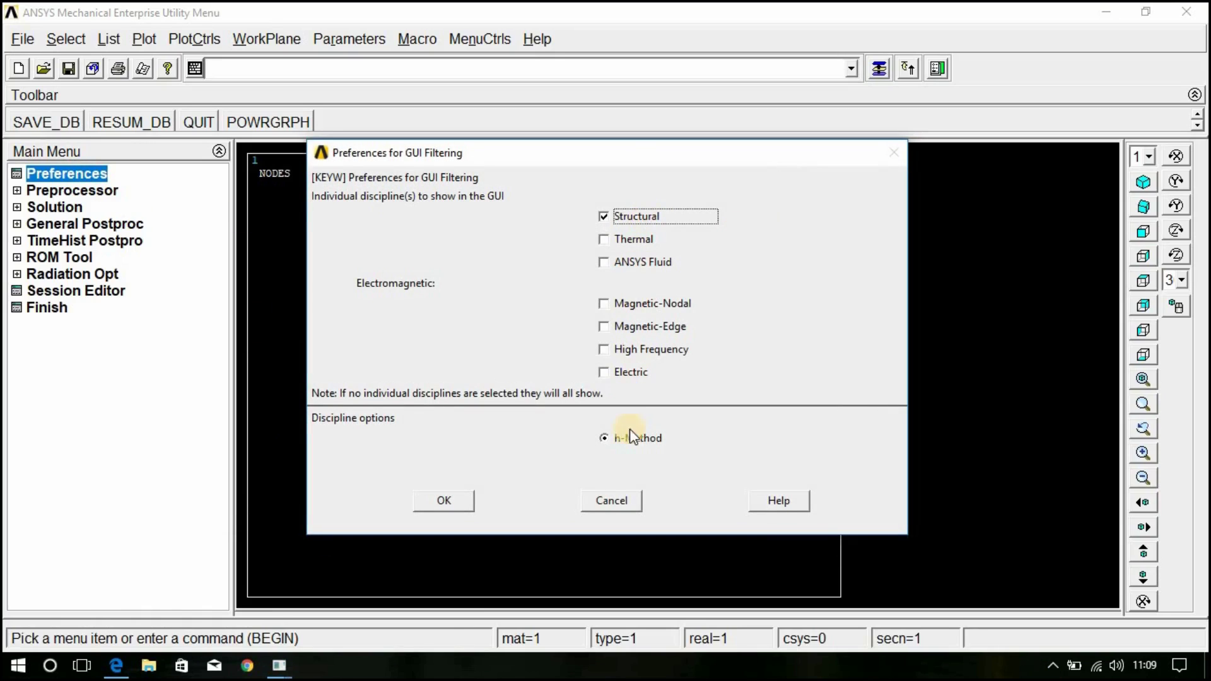
pyautogui.click(448, 500)
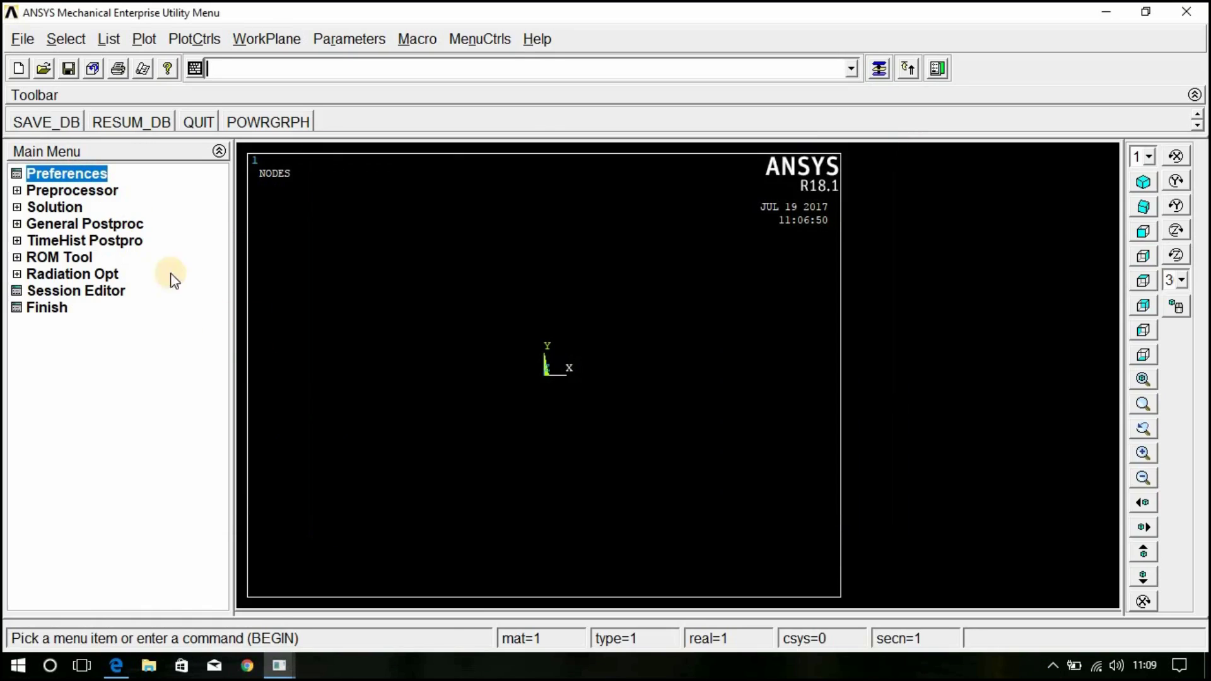
# - Add the 2-node BEAM188 beam element as element type 1
pyautogui.click(74, 191)
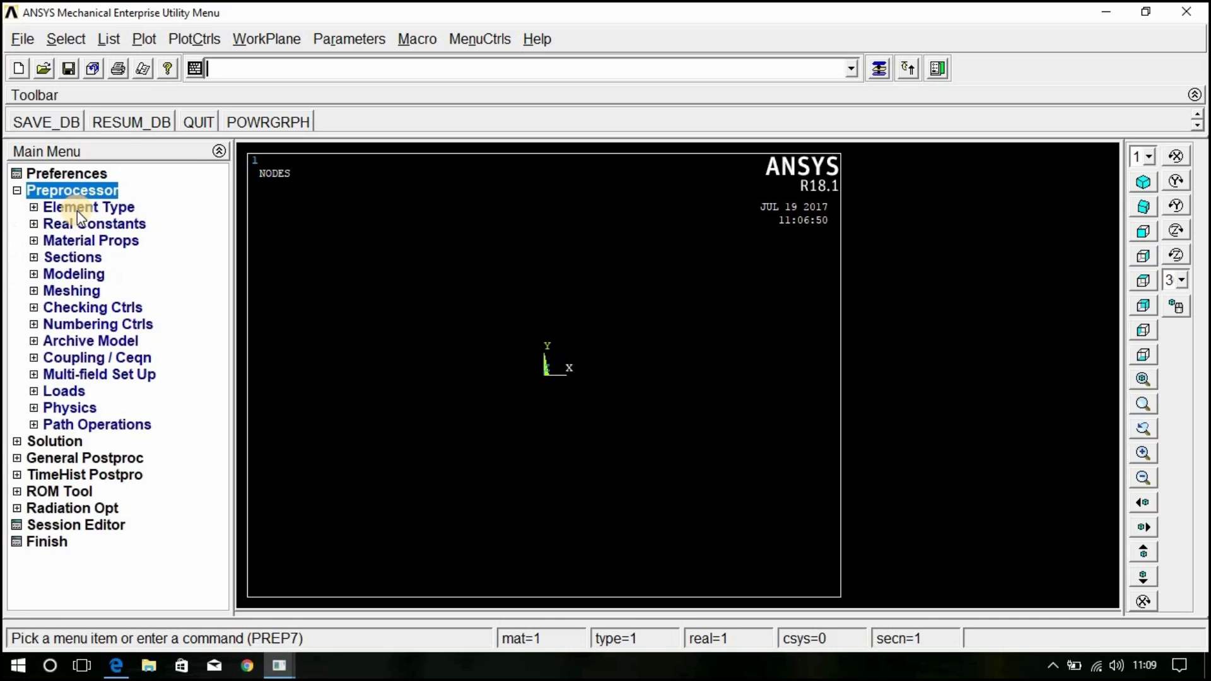
pyautogui.click(77, 208)
pyautogui.click(82, 224)
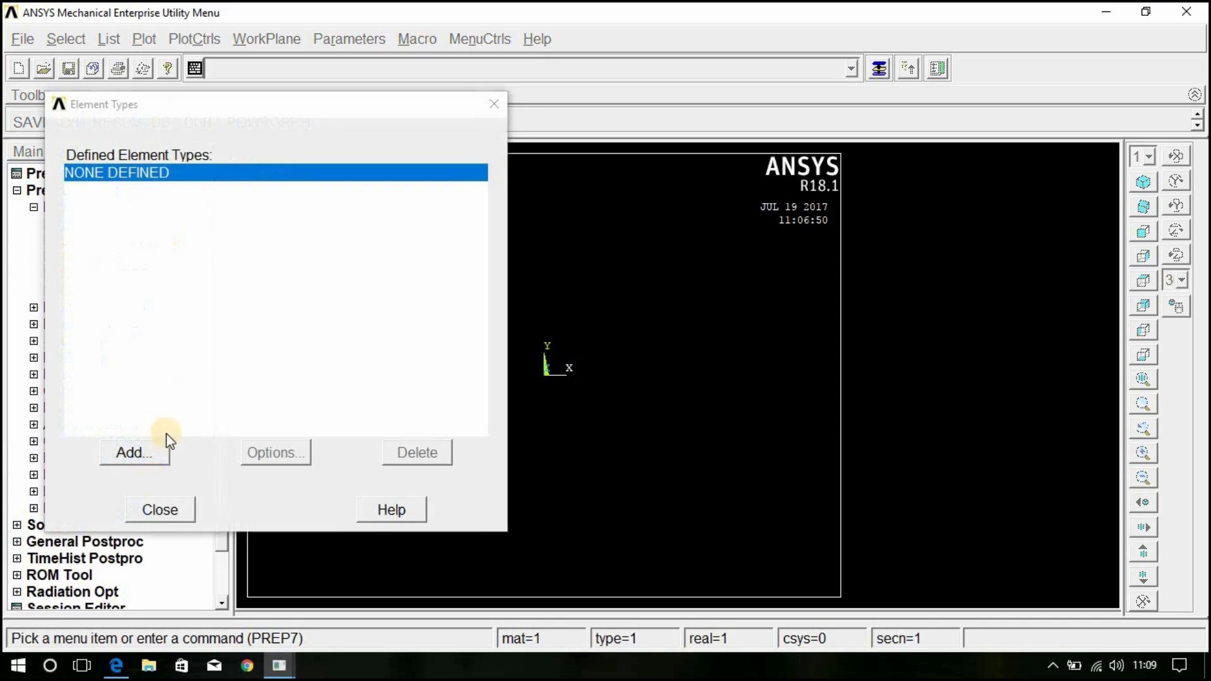
pyautogui.click(145, 452)
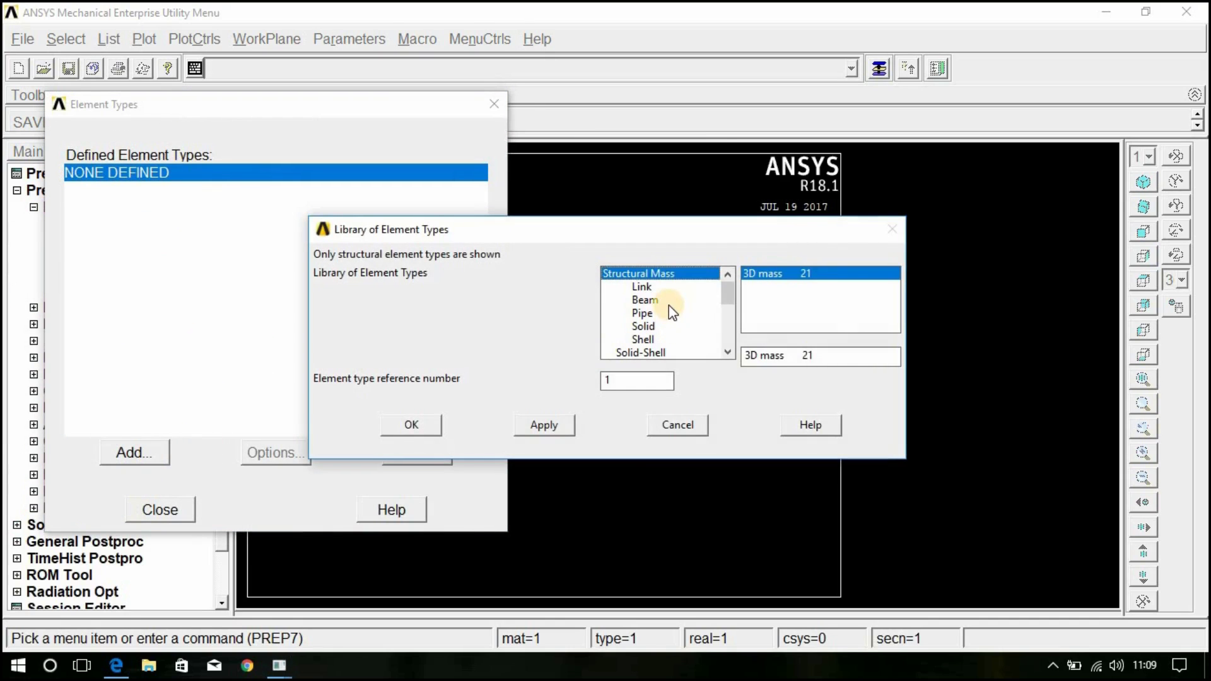
pyautogui.click(684, 302)
pyautogui.click(779, 290)
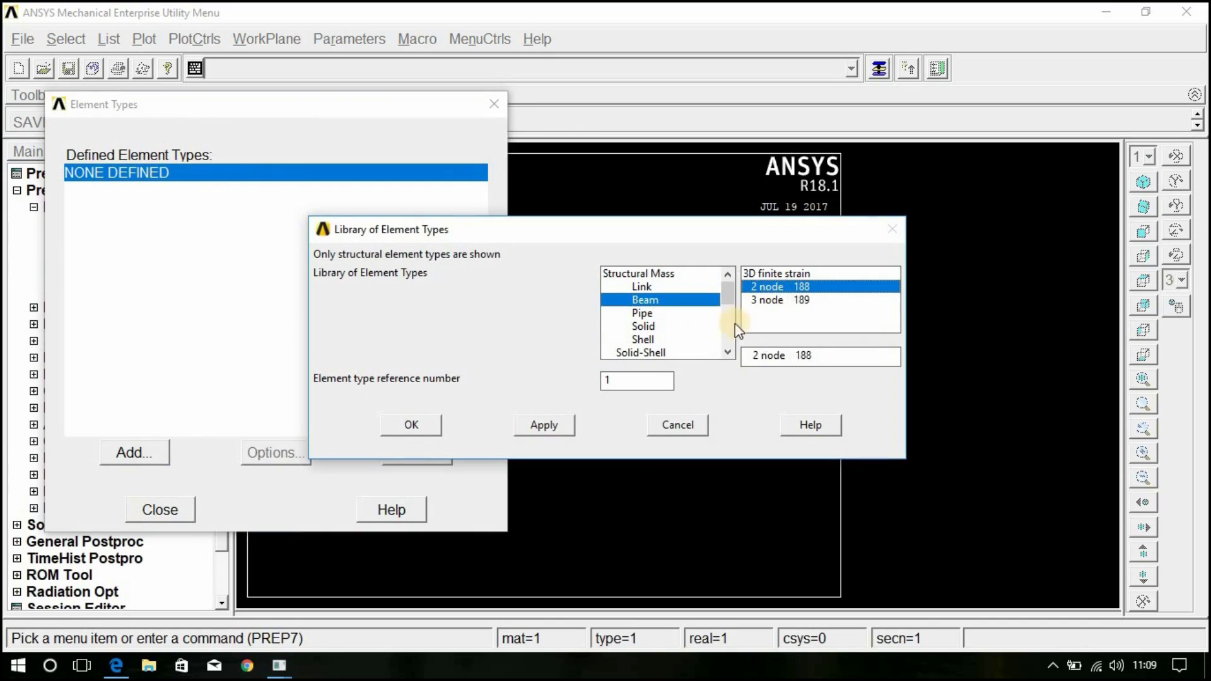
pyautogui.click(430, 426)
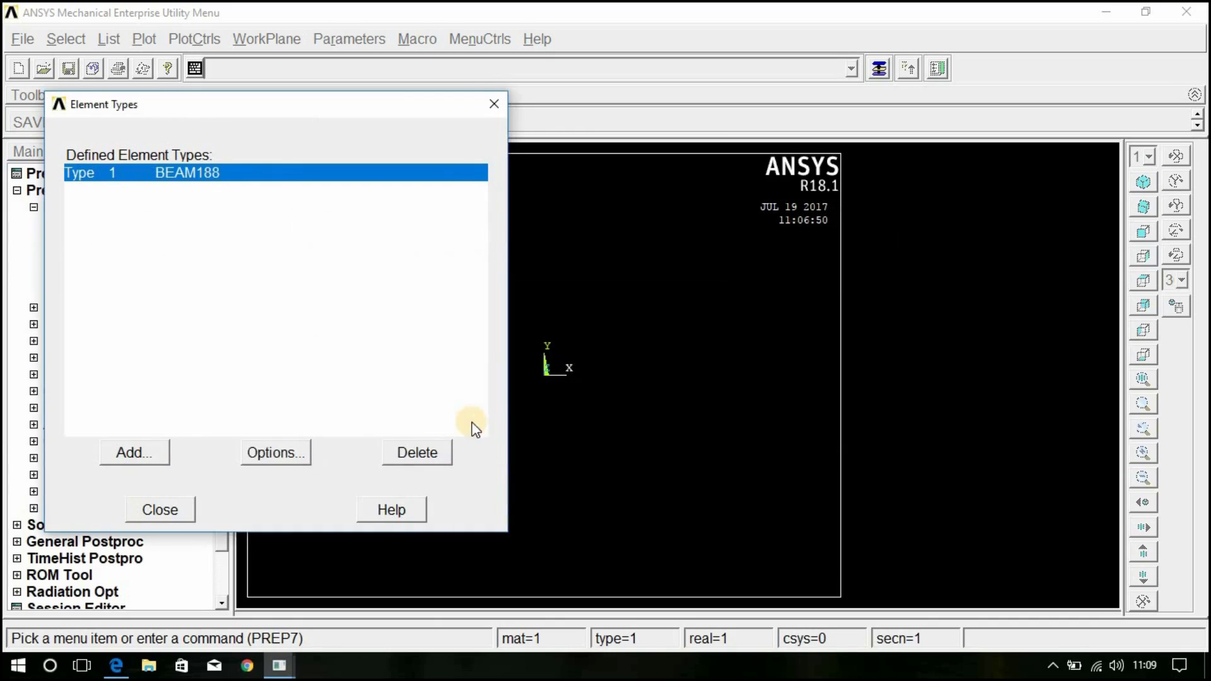
pyautogui.click(162, 509)
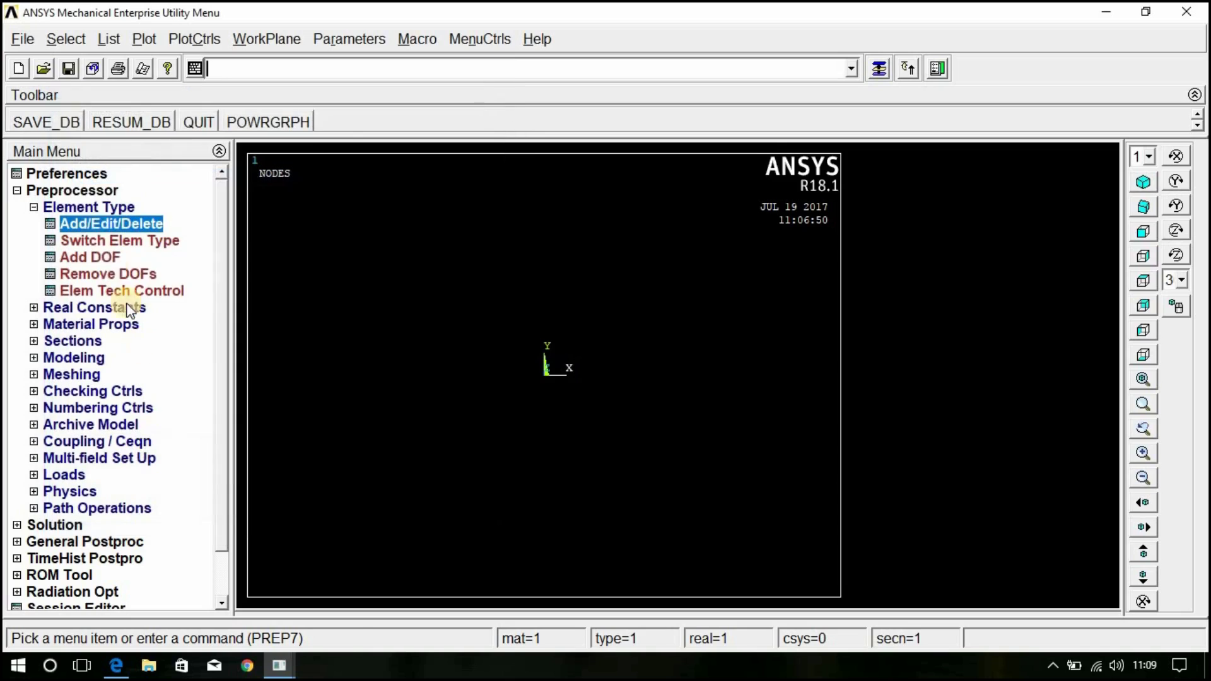
# - Give material 1 linear isotropic elasticity with EX 2e11 and PRXY 0.3
pyautogui.click(92, 208)
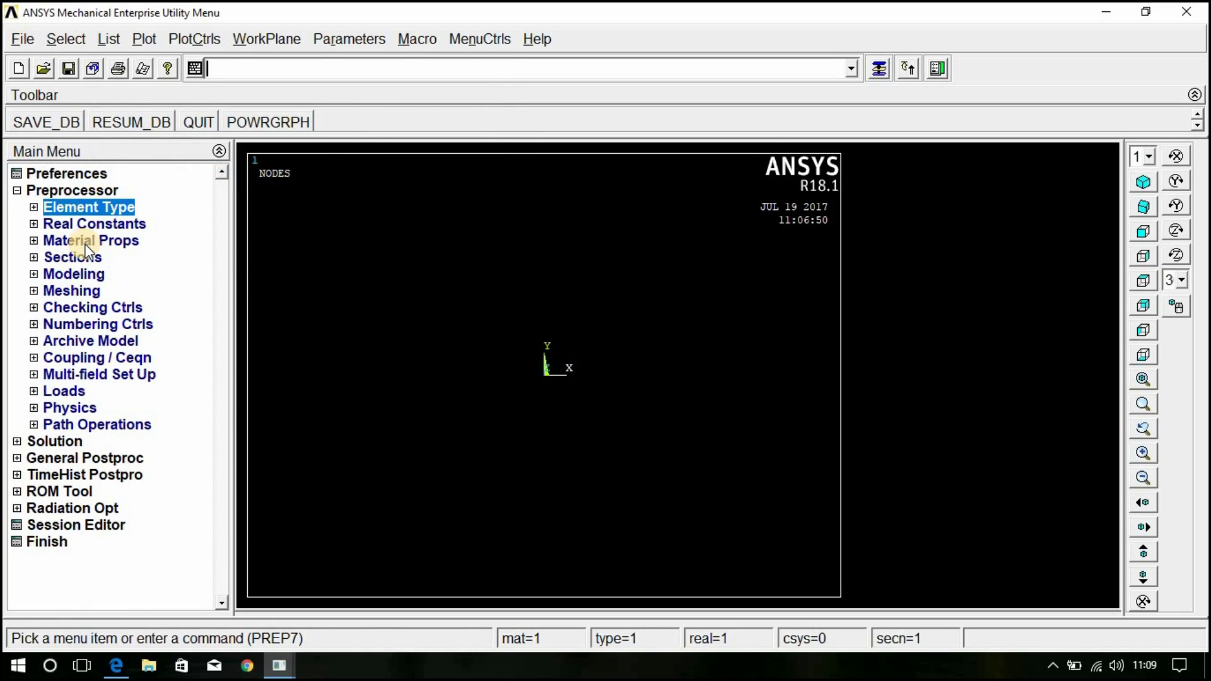
pyautogui.click(85, 245)
pyautogui.click(112, 309)
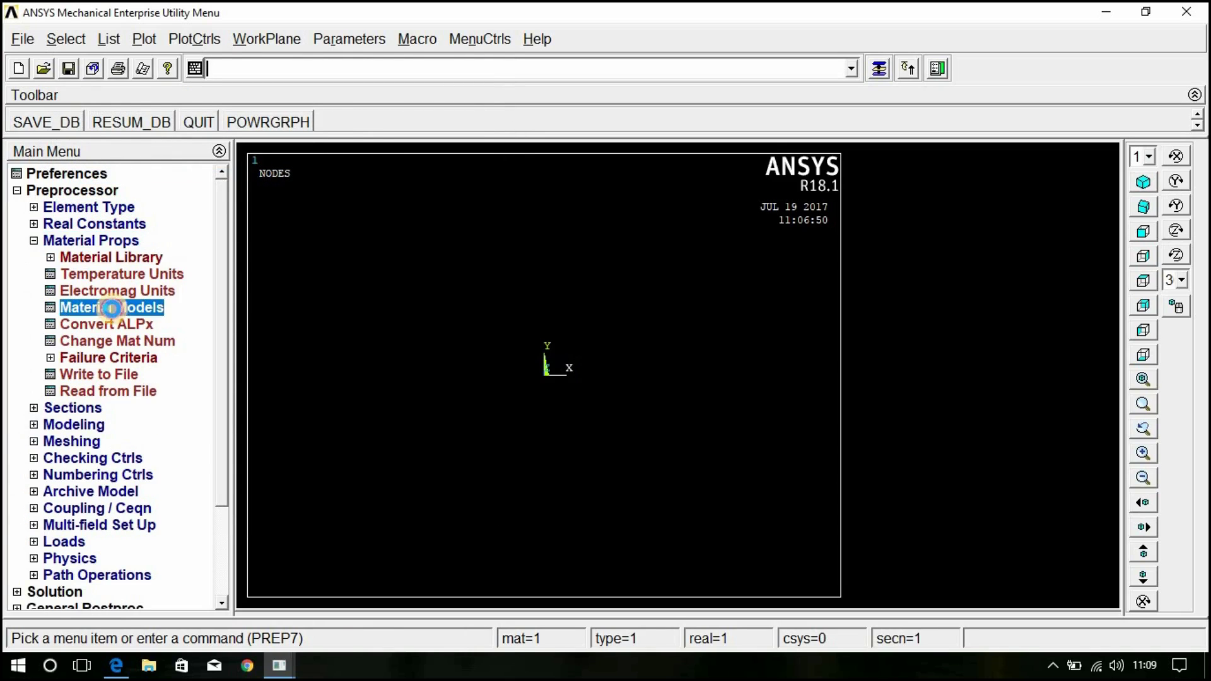
pyautogui.doubleClick(599, 279)
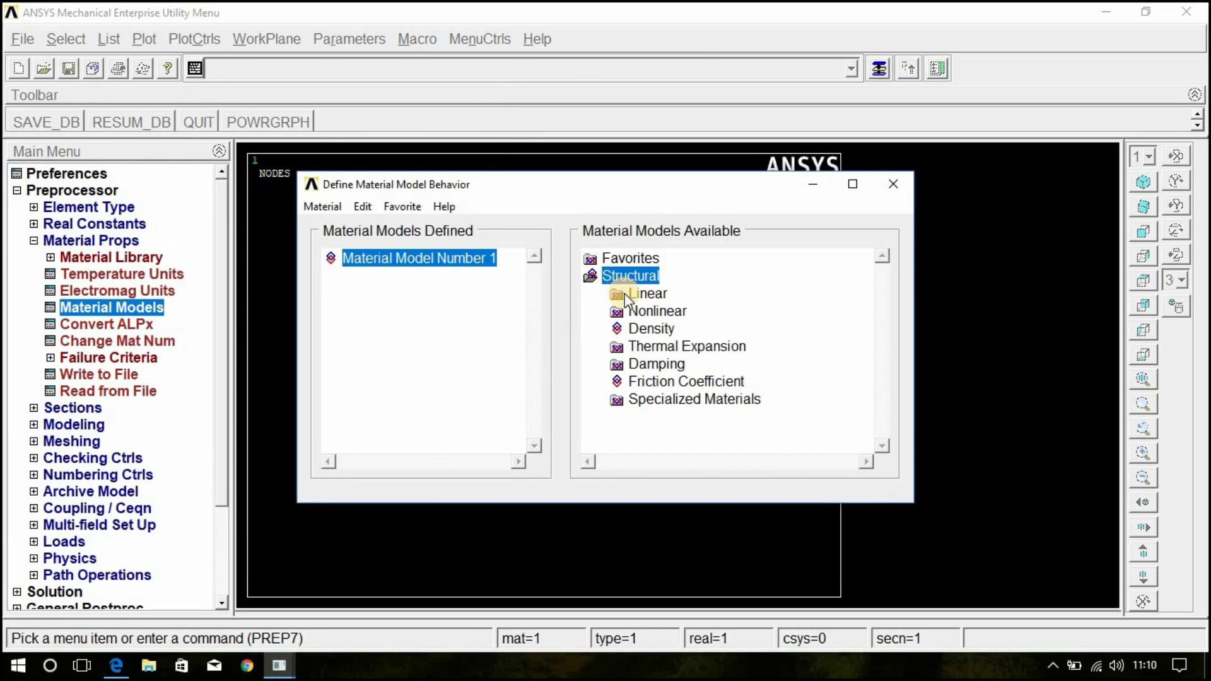
pyautogui.doubleClick(624, 293)
pyautogui.doubleClick(645, 310)
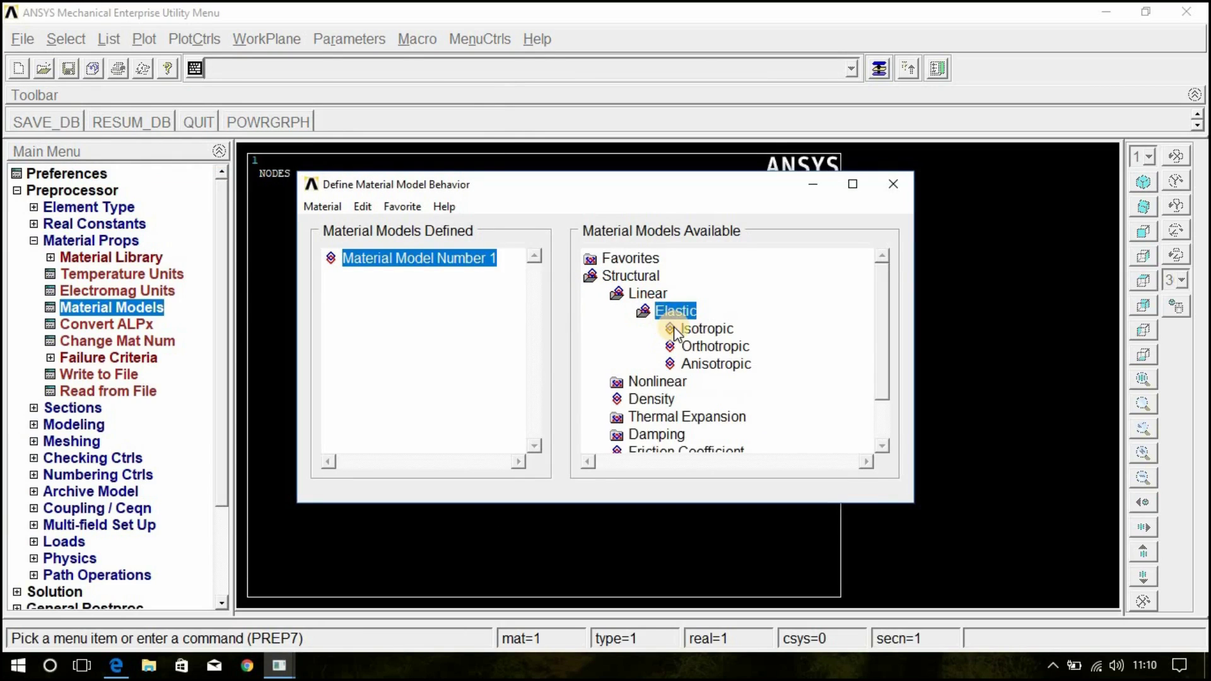
pyautogui.doubleClick(673, 328)
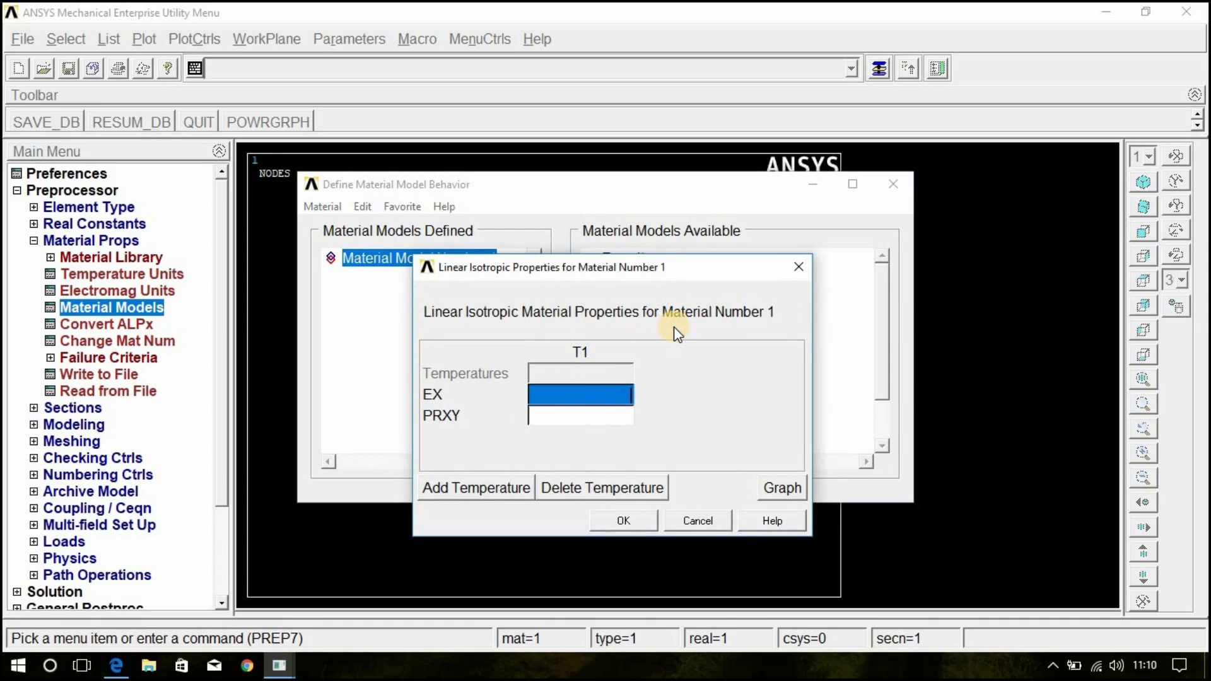
pyautogui.write('2e')
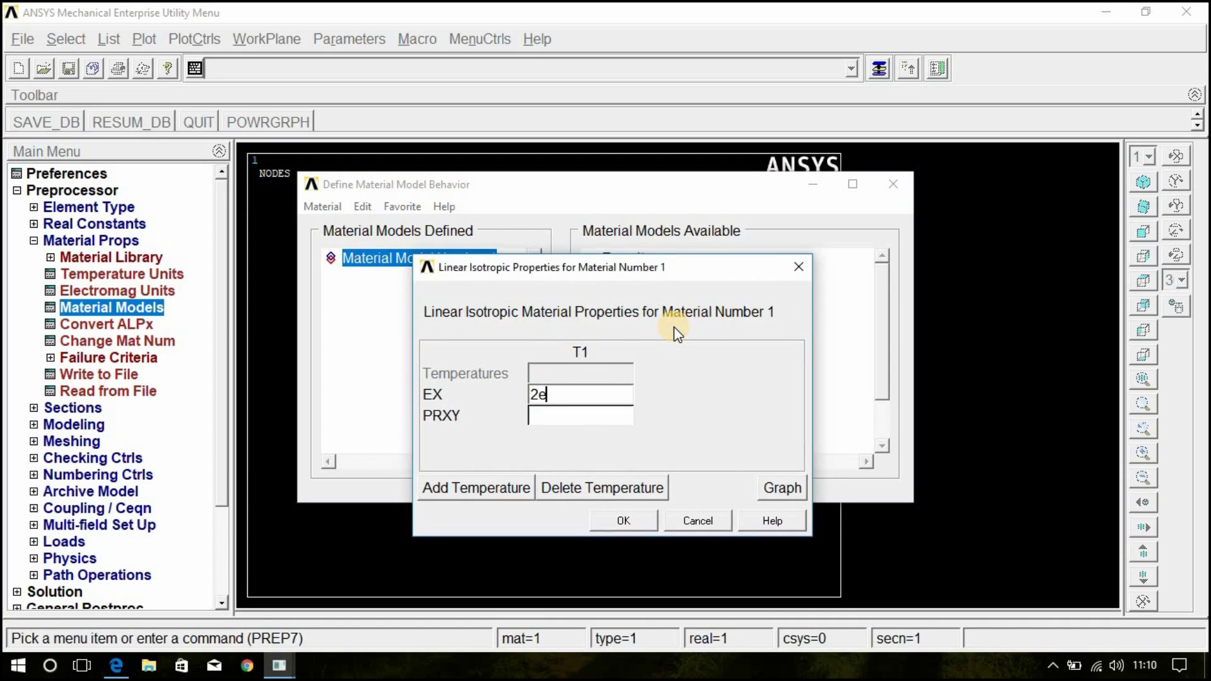
pyautogui.write('11')
pyautogui.click(593, 417)
pyautogui.write('0.3')
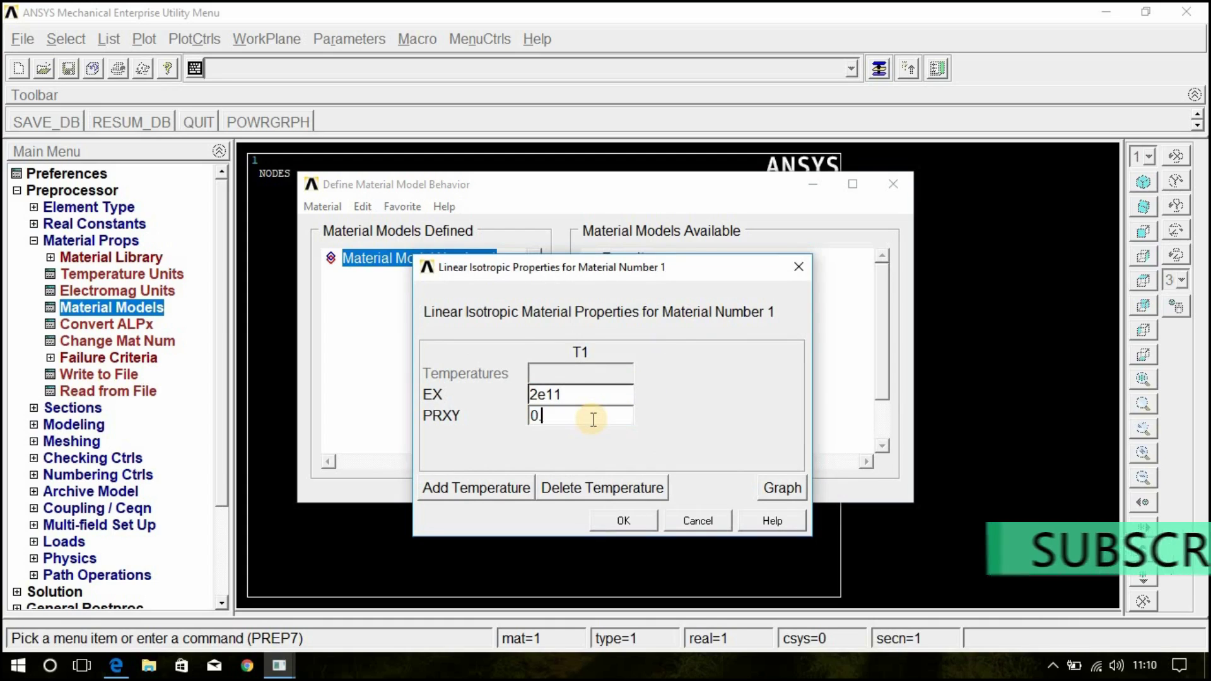
pyautogui.click(634, 522)
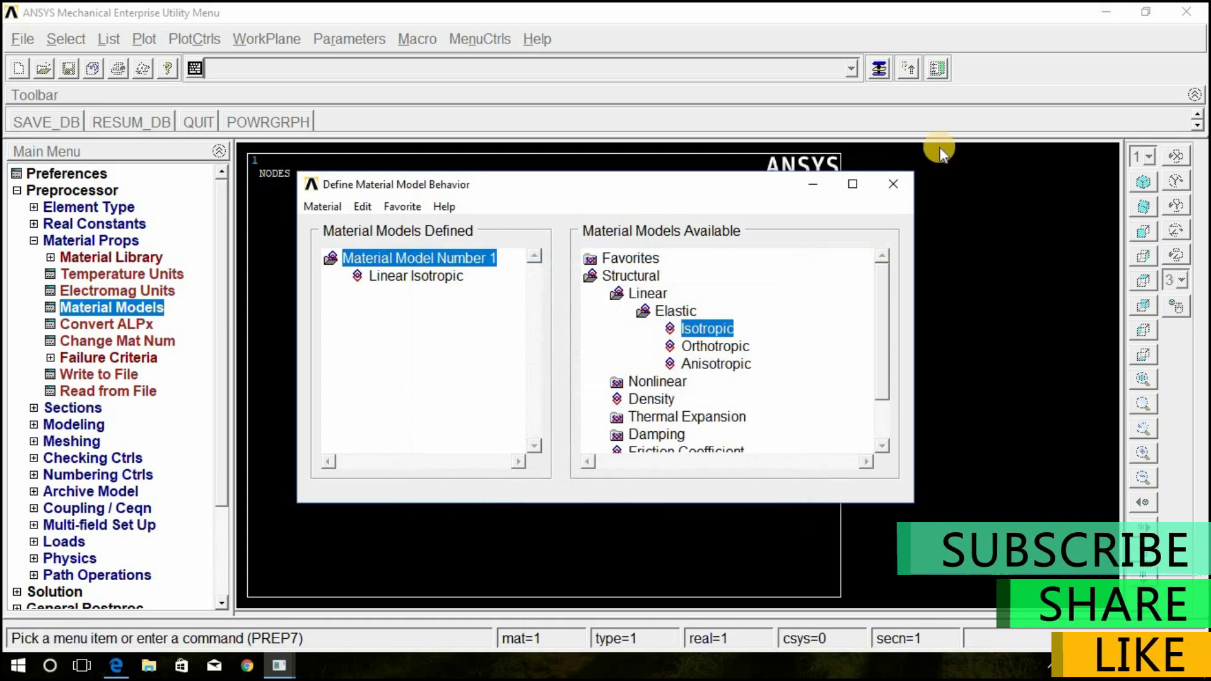
pyautogui.click(903, 179)
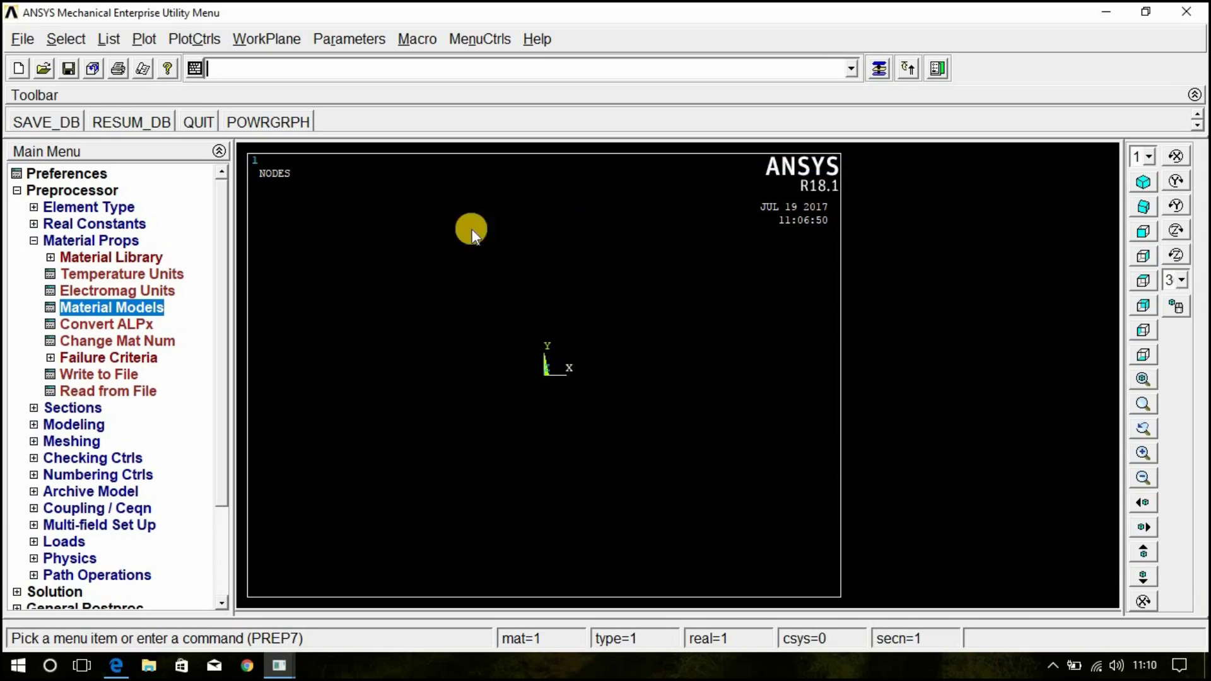
# - Add a density of 7800 to material 1
pyautogui.doubleClick(95, 314)
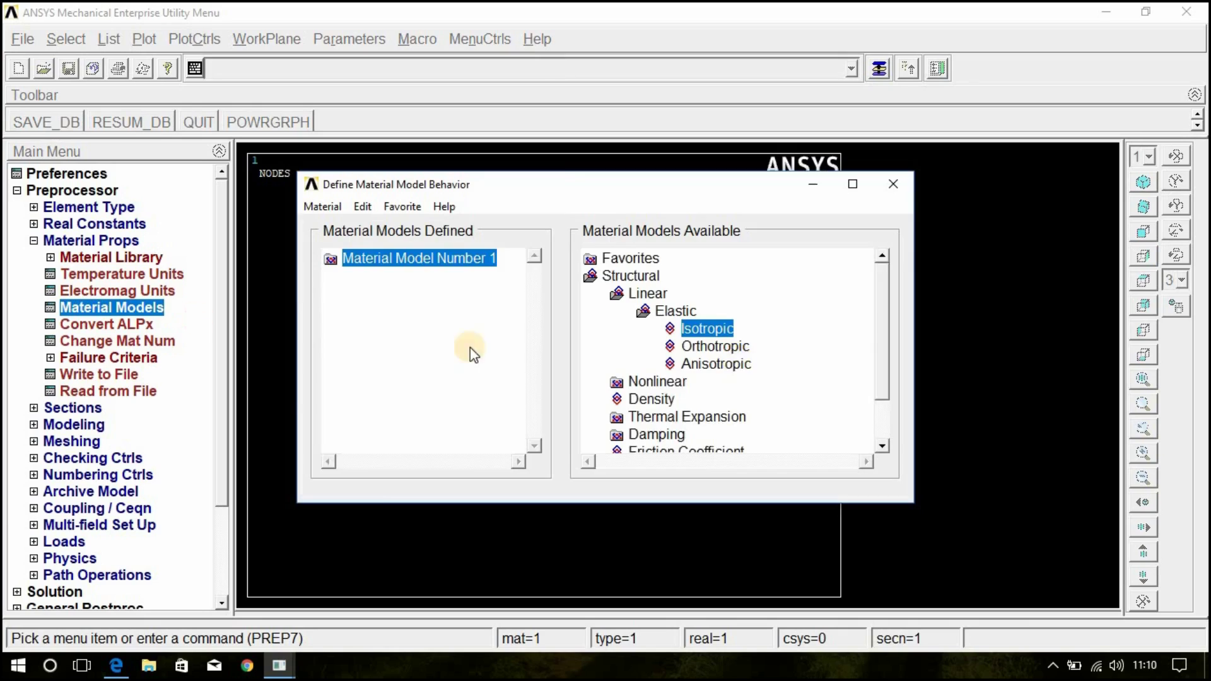
pyautogui.doubleClick(646, 399)
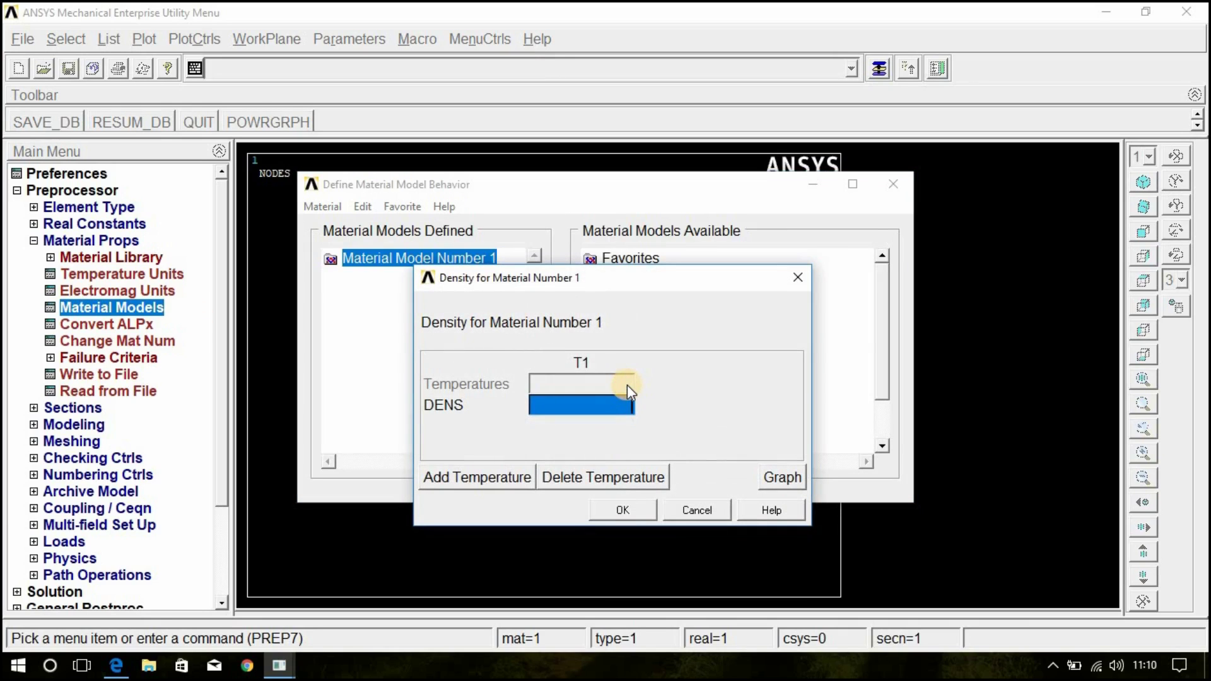
pyautogui.write('7800')
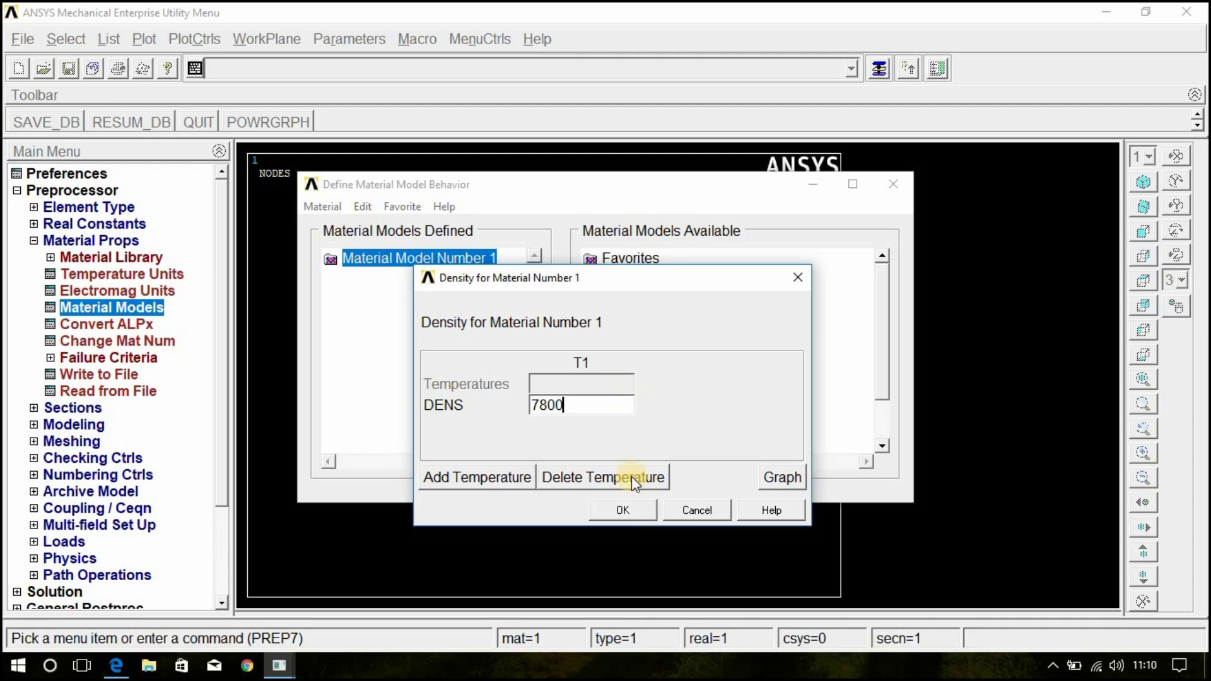
pyautogui.click(629, 510)
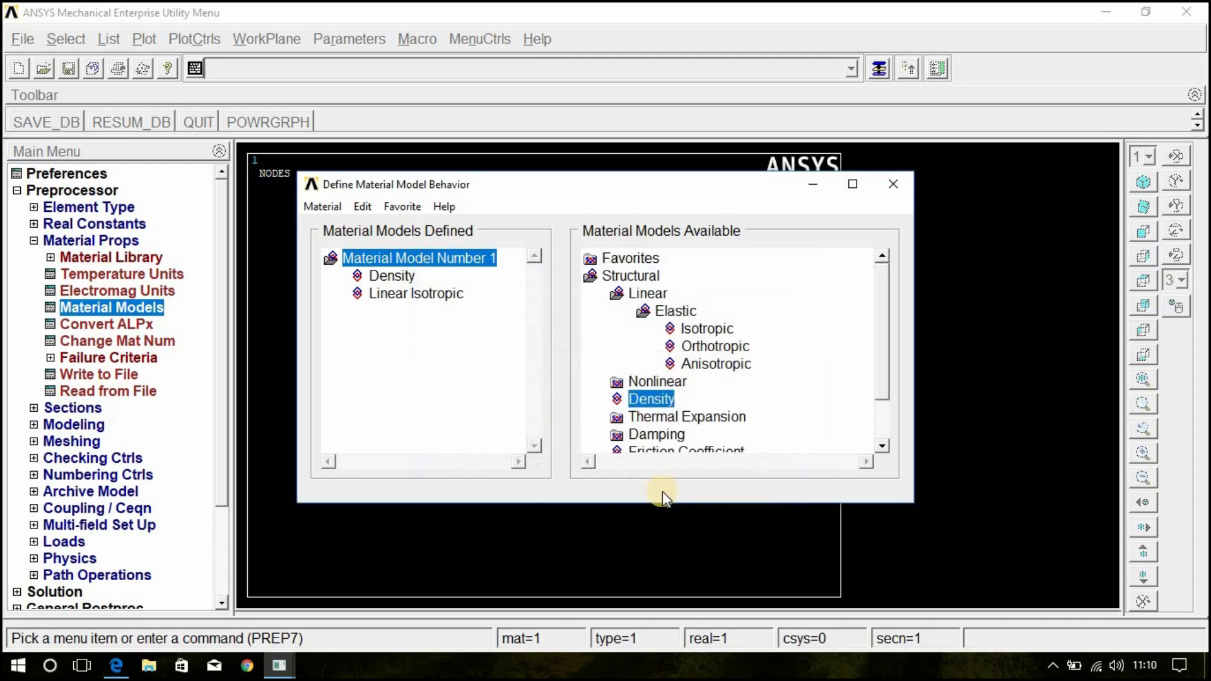
pyautogui.click(903, 191)
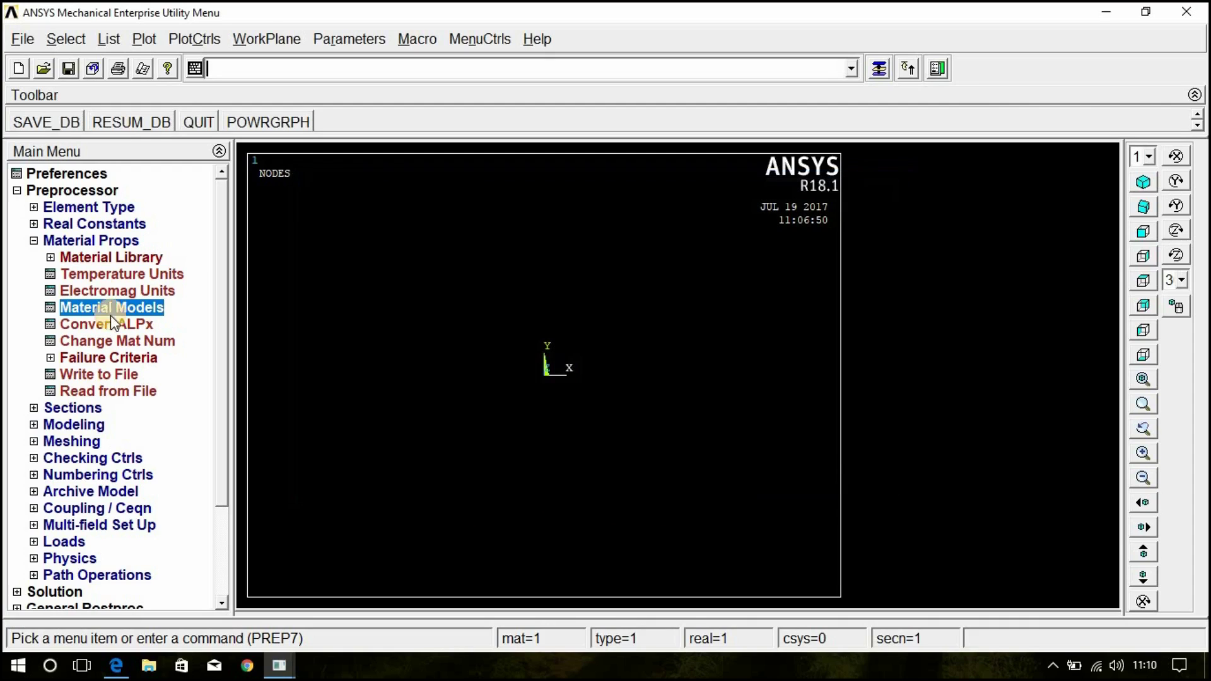
# - Create a common rectangular beam section with B = 0.1 and H = 0.1 in the Beam Tool
pyautogui.click(83, 241)
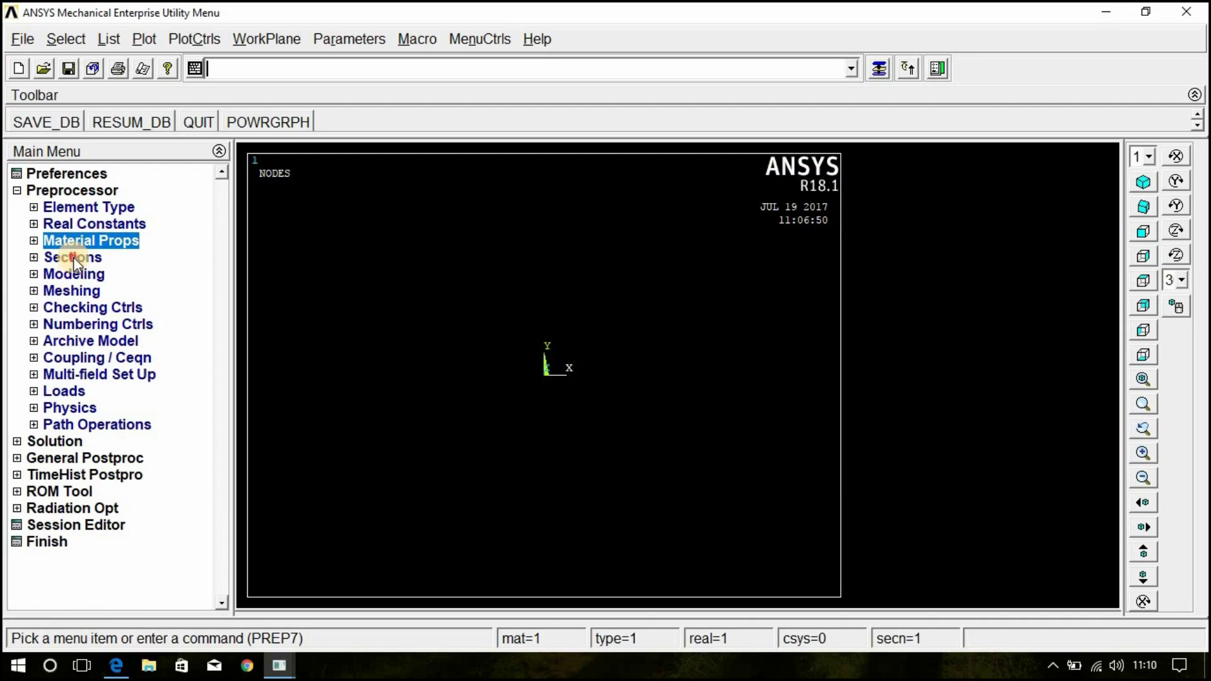
pyautogui.click(73, 256)
pyautogui.click(84, 289)
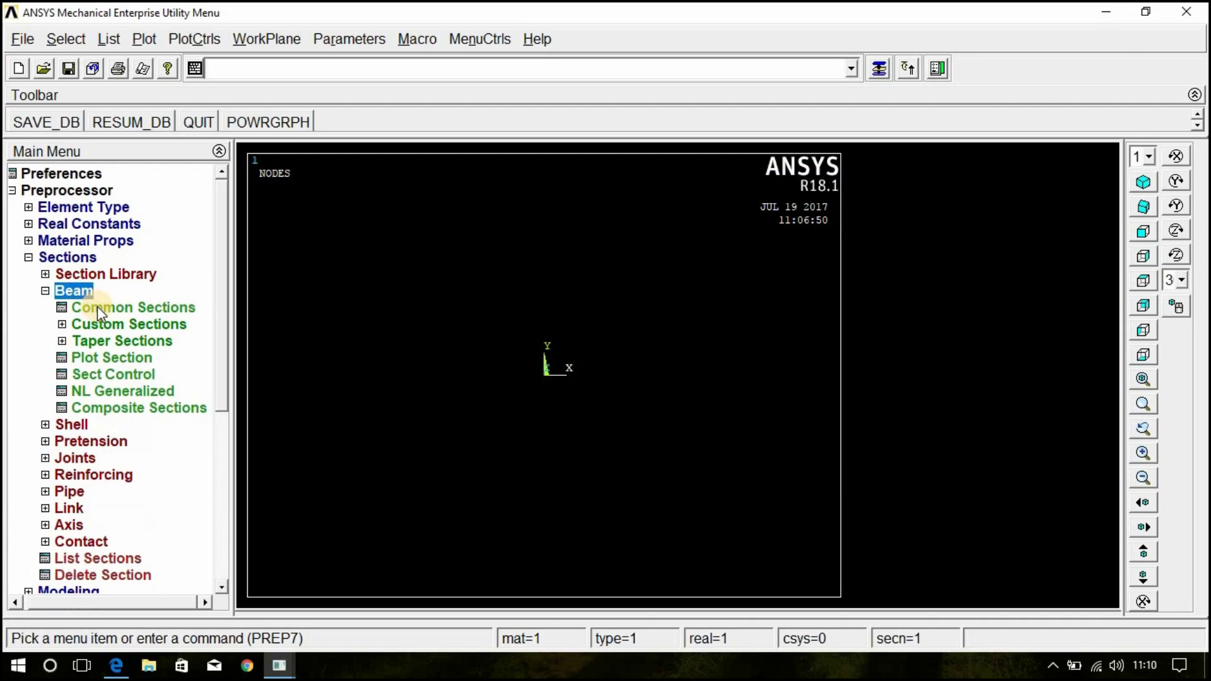
pyautogui.click(97, 306)
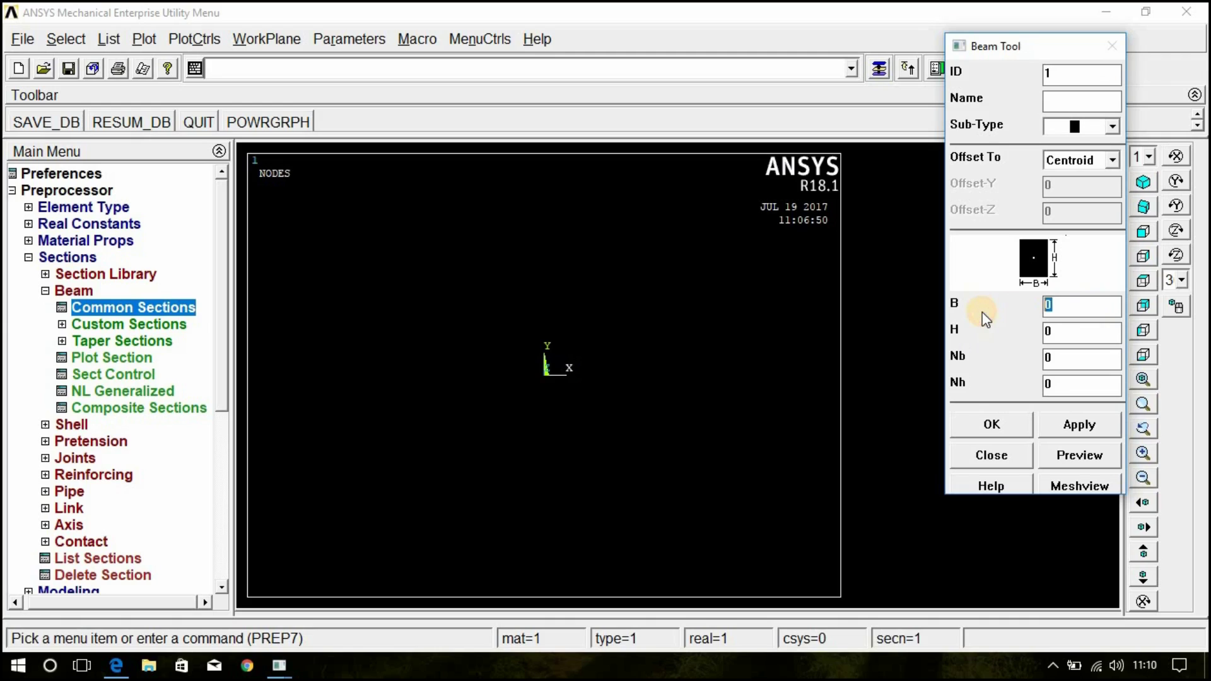
pyautogui.write('0.1')
pyautogui.press('Tab')
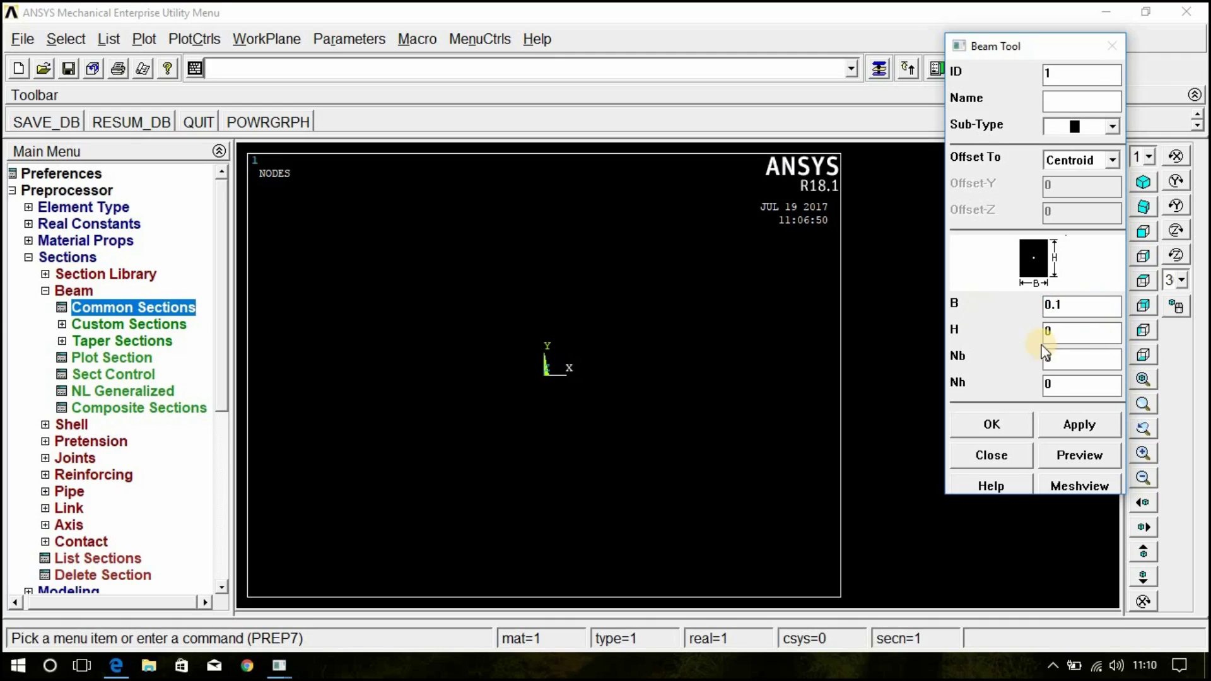
pyautogui.write('0.1')
pyautogui.click(1000, 435)
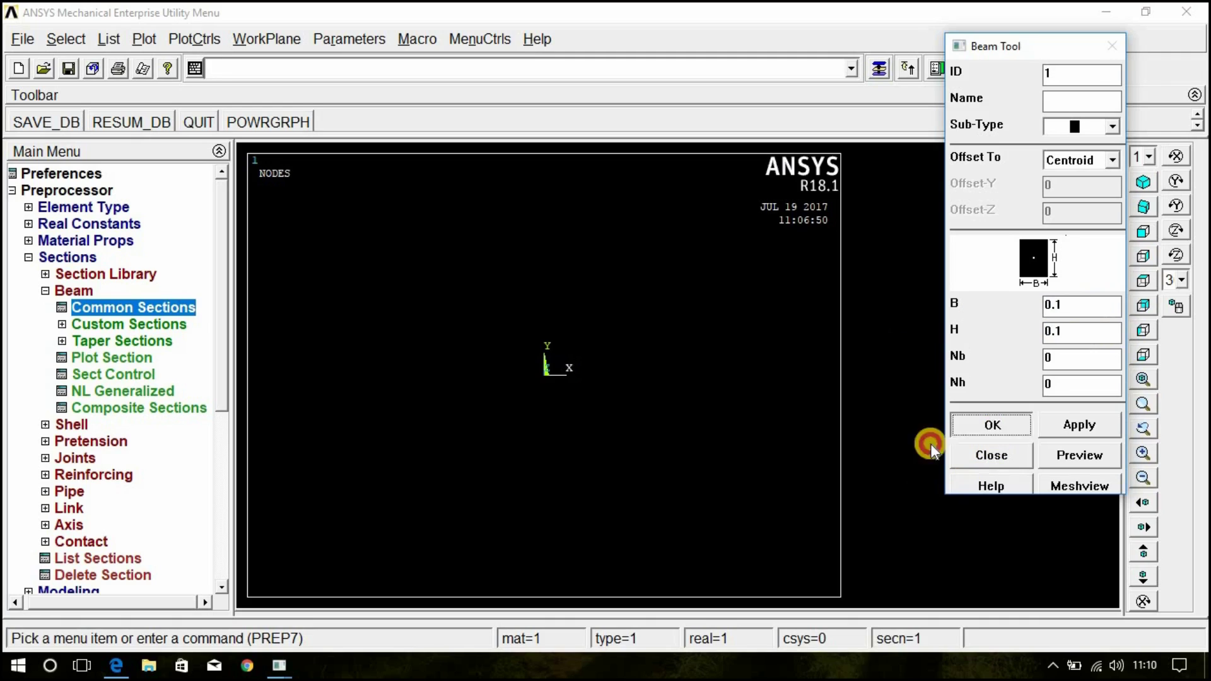
pyautogui.click(65, 292)
pyautogui.click(64, 258)
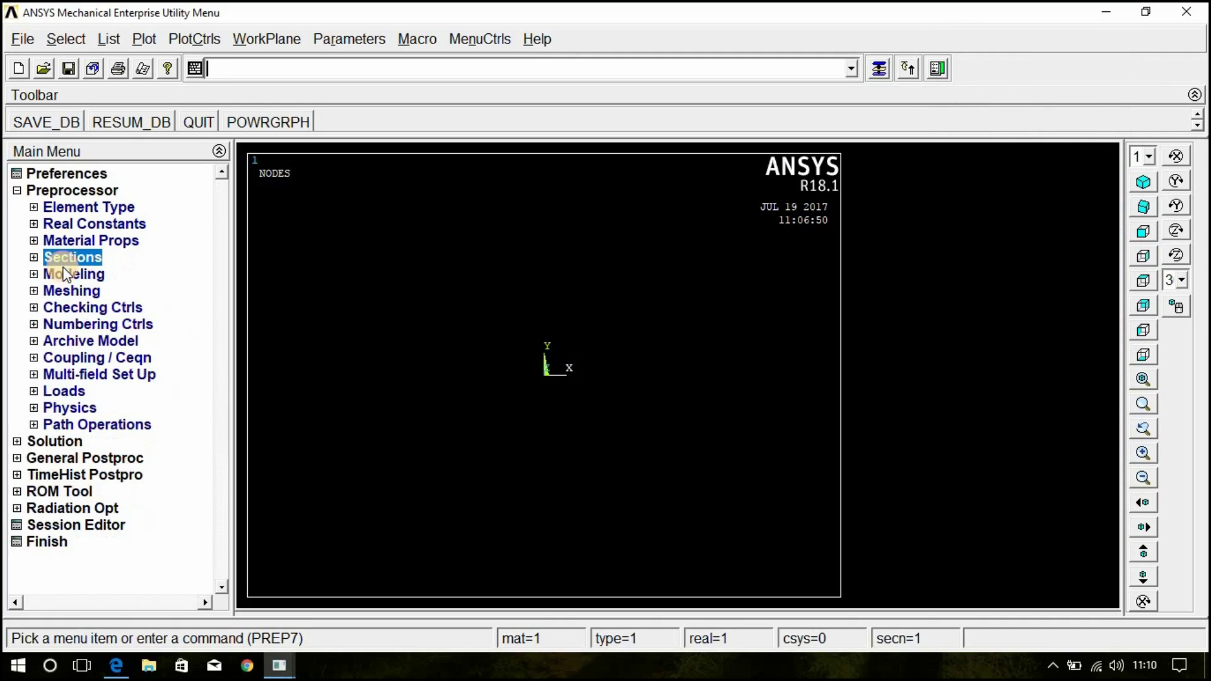
# - Create keypoint 1 and keypoint 2 at X = 1 in the active coordinate system
pyautogui.click(64, 275)
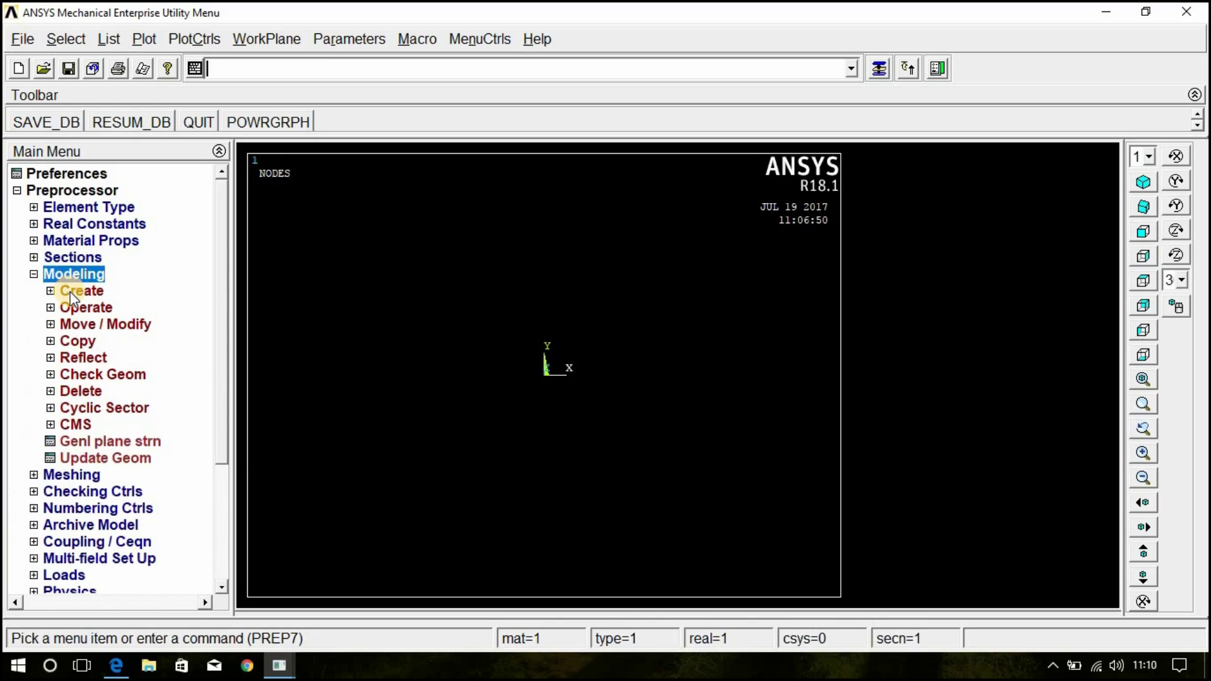
pyautogui.click(73, 292)
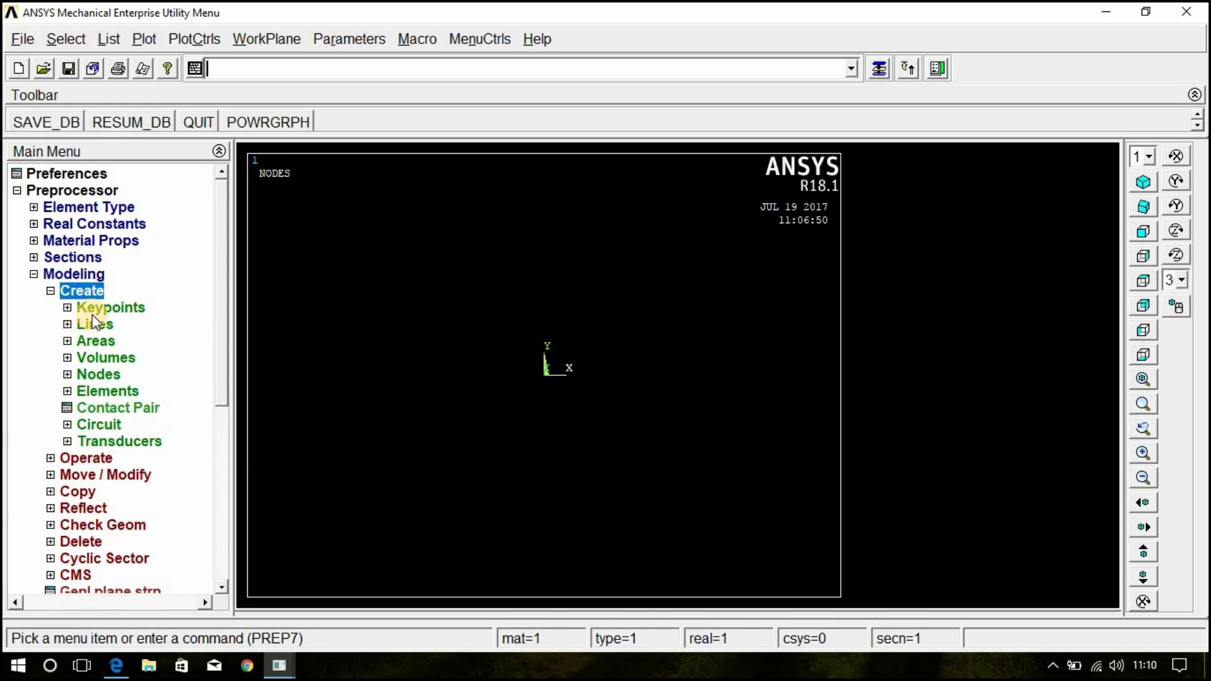
pyautogui.click(94, 309)
pyautogui.click(126, 339)
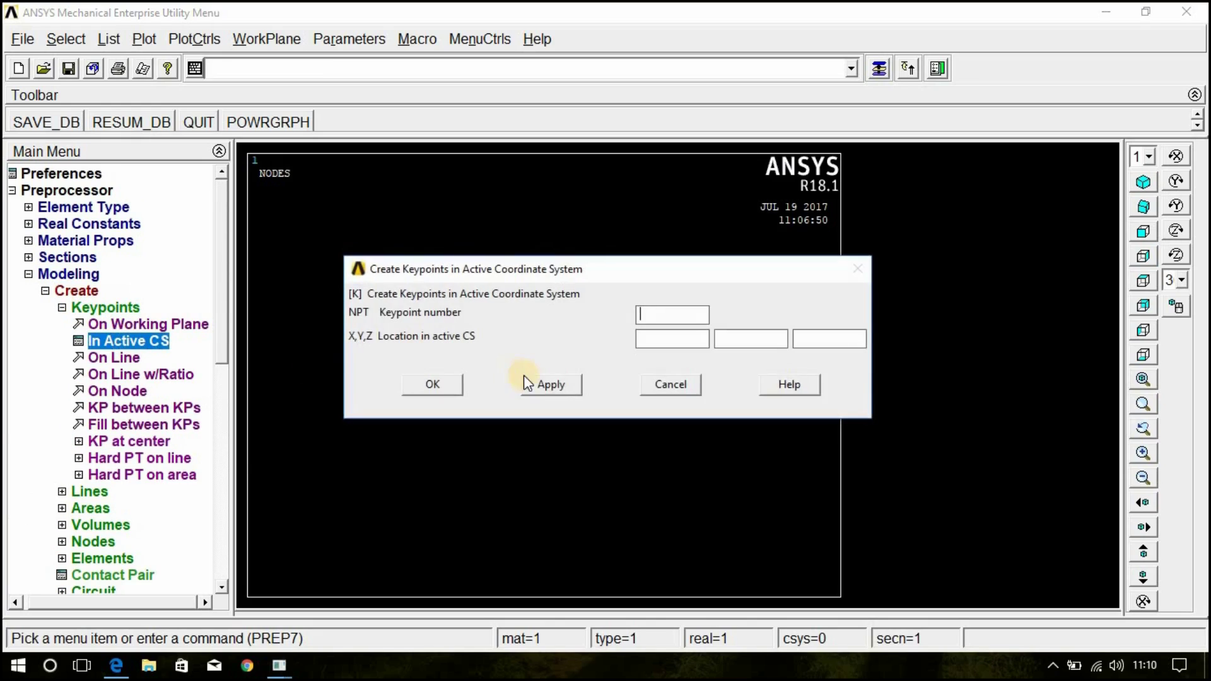
pyautogui.click(554, 386)
pyautogui.moveTo(599, 270); pyautogui.dragTo(580, 289)
pyautogui.click(627, 370)
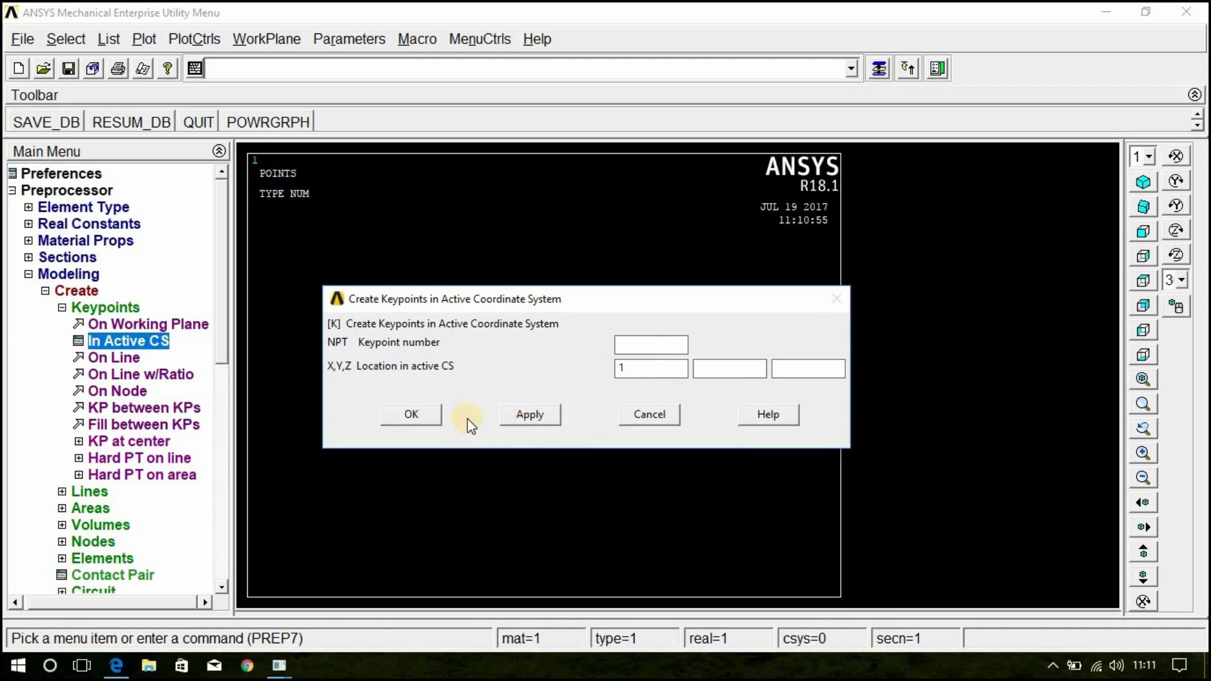
pyautogui.click(425, 414)
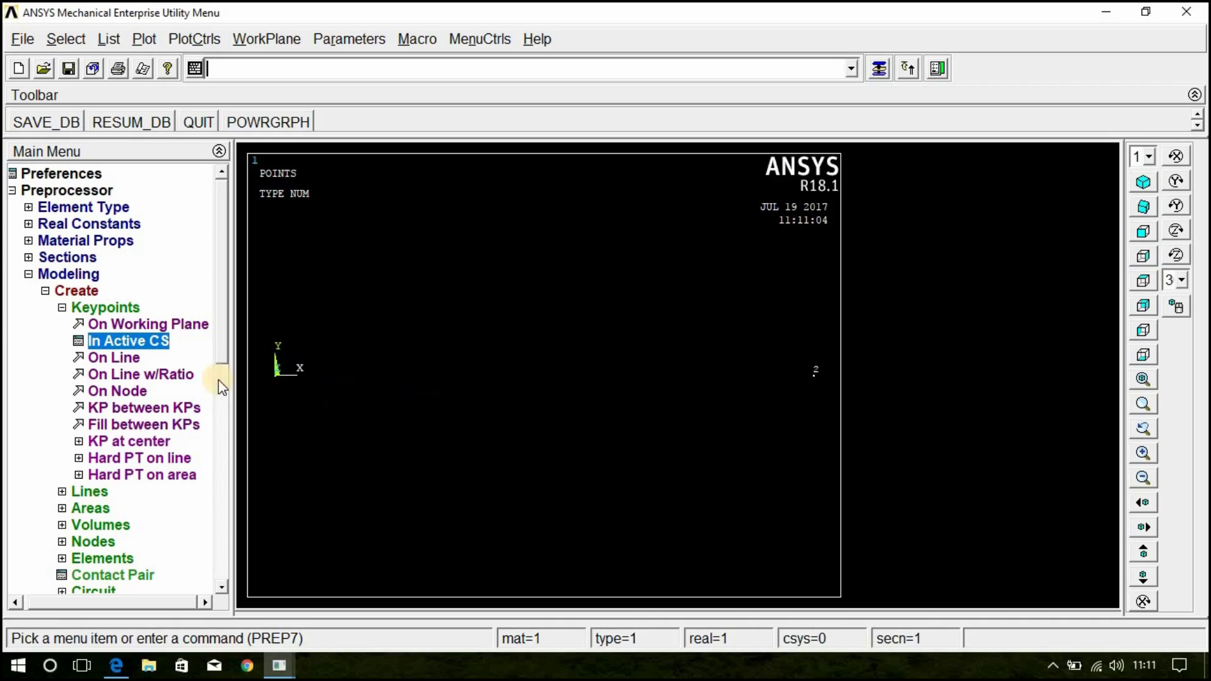
# - Draw a straight line from keypoint 1 to keypoint 2
pyautogui.click(82, 304)
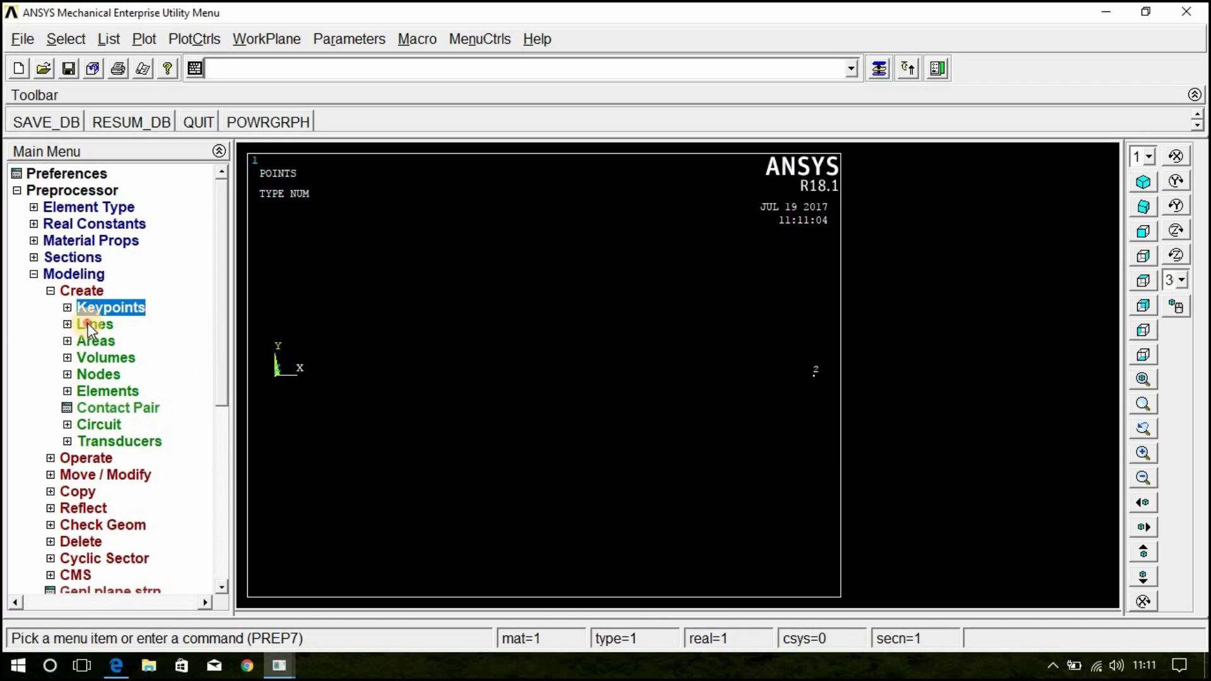
pyautogui.click(88, 323)
pyautogui.click(107, 341)
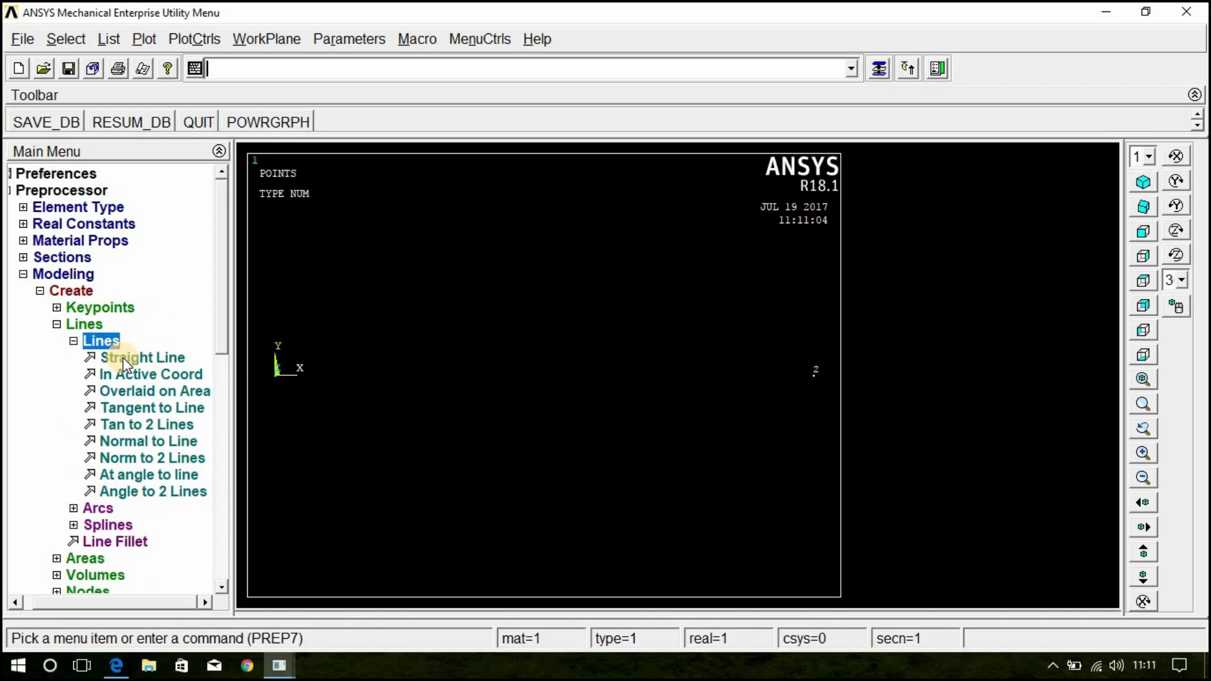
pyautogui.click(126, 364)
pyautogui.click(275, 374)
pyautogui.click(812, 379)
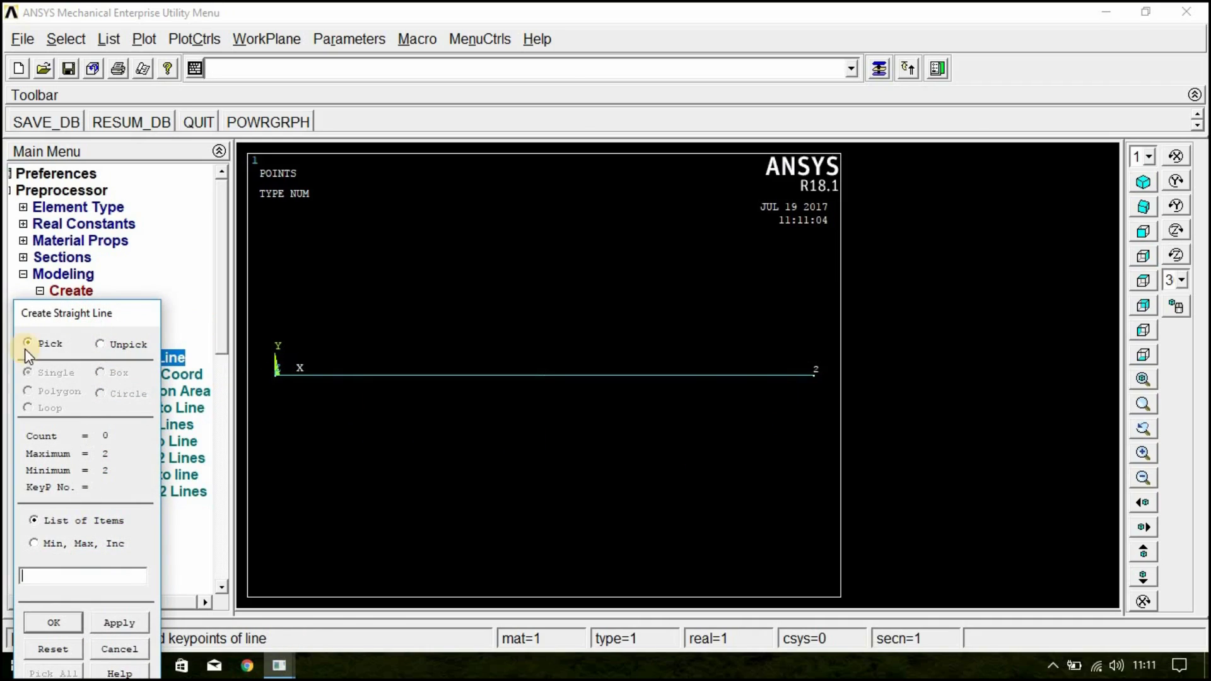
pyautogui.moveTo(57, 313); pyautogui.dragTo(98, 156)
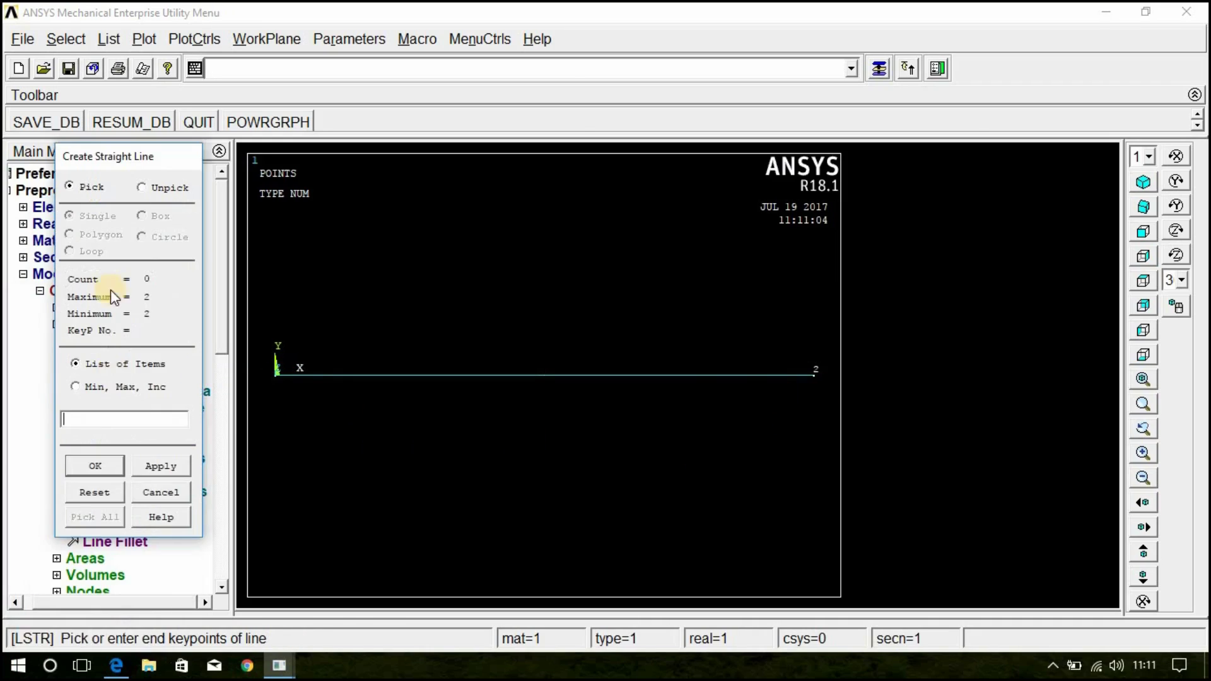
pyautogui.click(88, 464)
# - Set the beam line's manual element size to 50 divisions
pyautogui.click(53, 291)
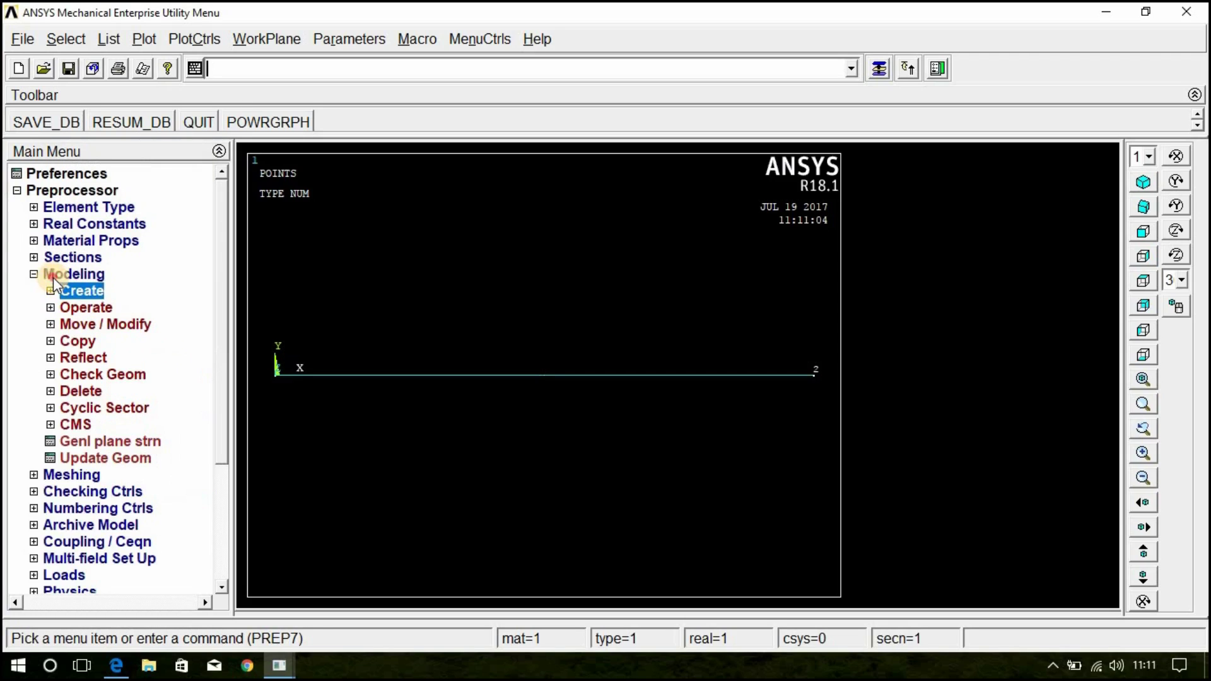
pyautogui.click(54, 277)
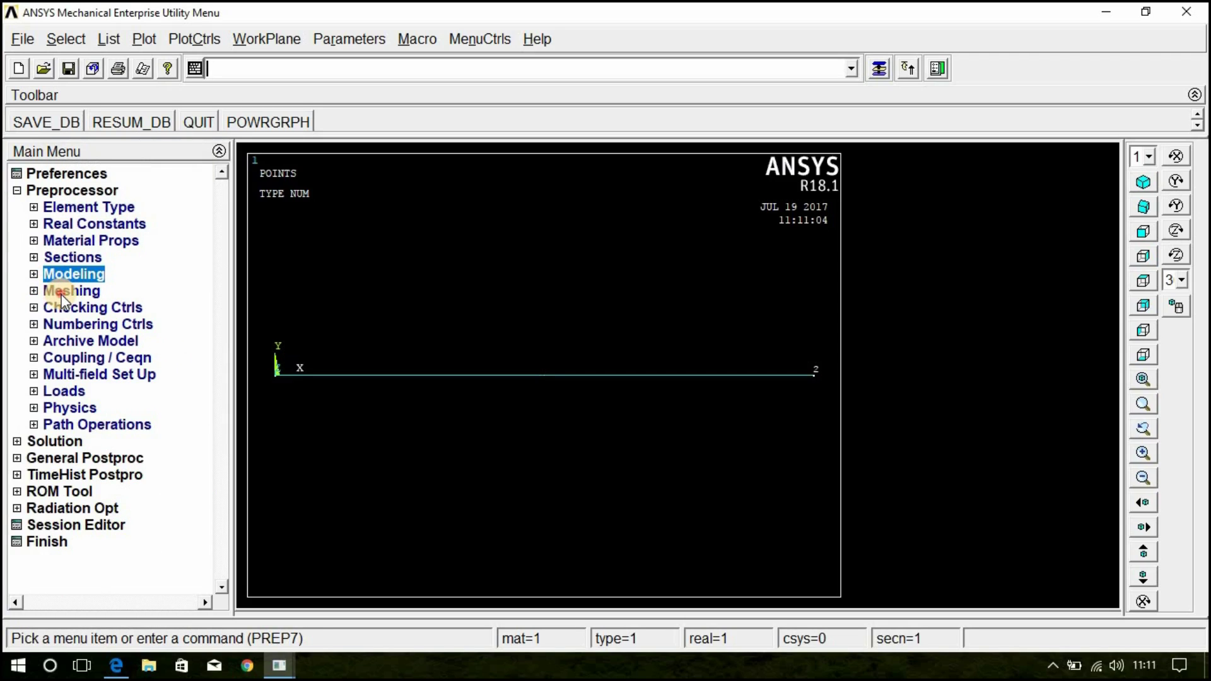
pyautogui.click(62, 293)
pyautogui.click(79, 341)
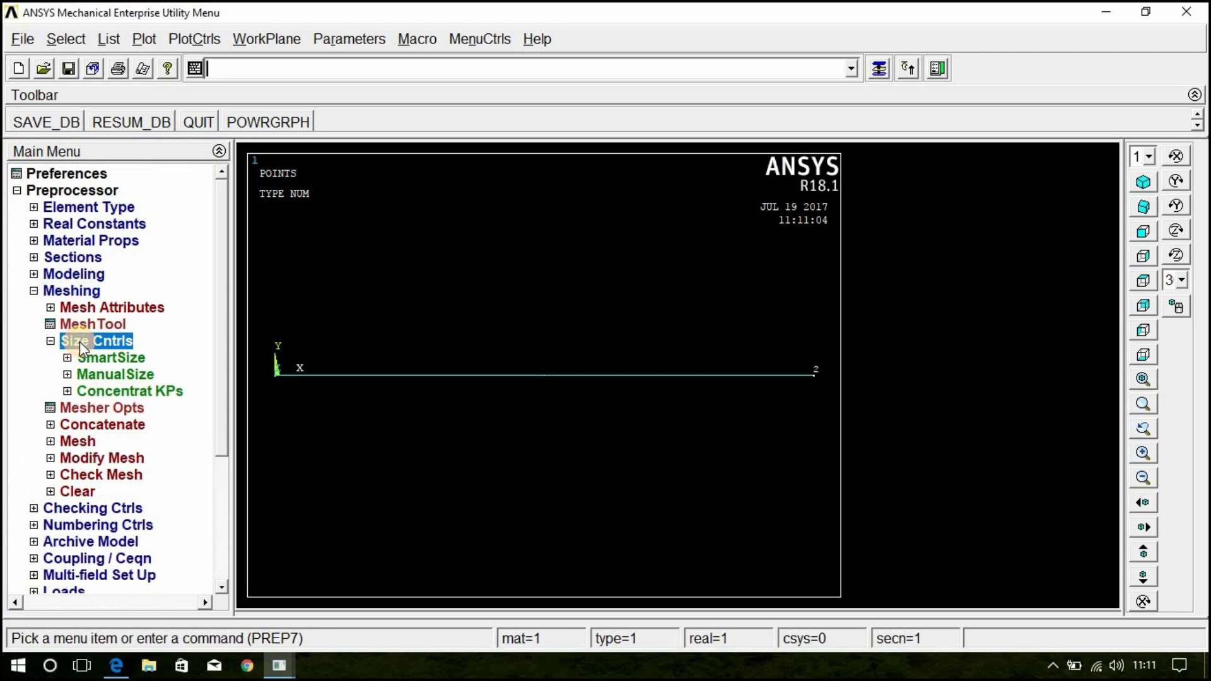
pyautogui.click(96, 375)
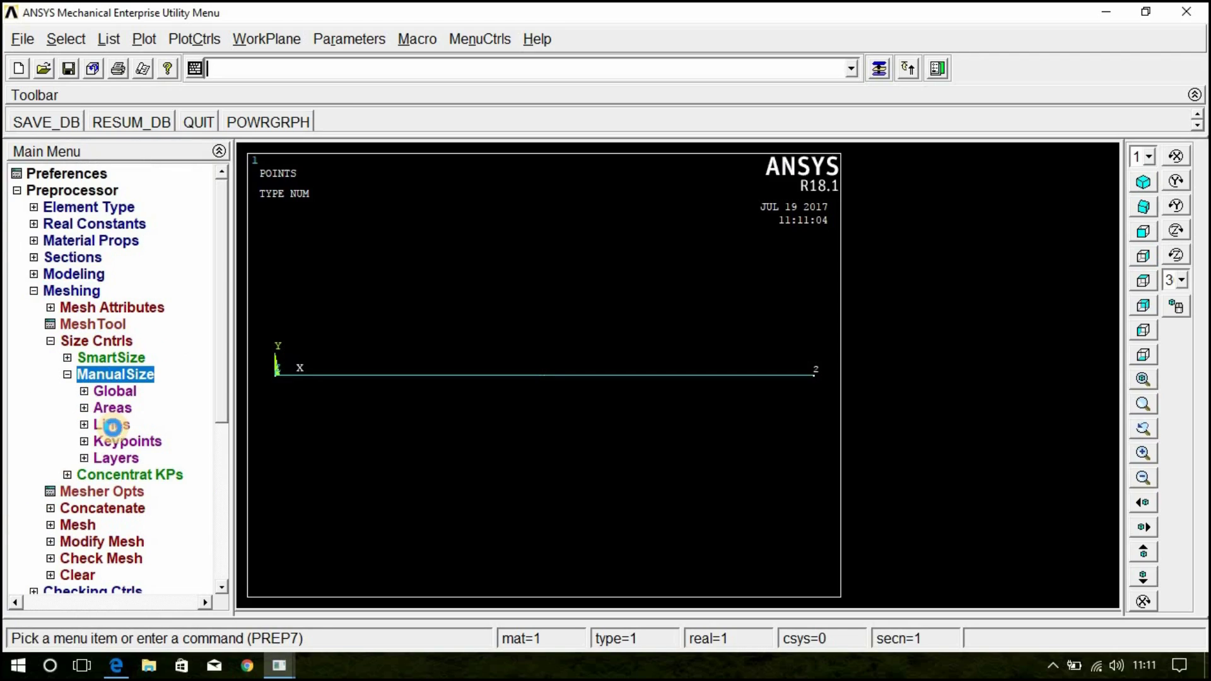
pyautogui.click(113, 426)
pyautogui.click(142, 459)
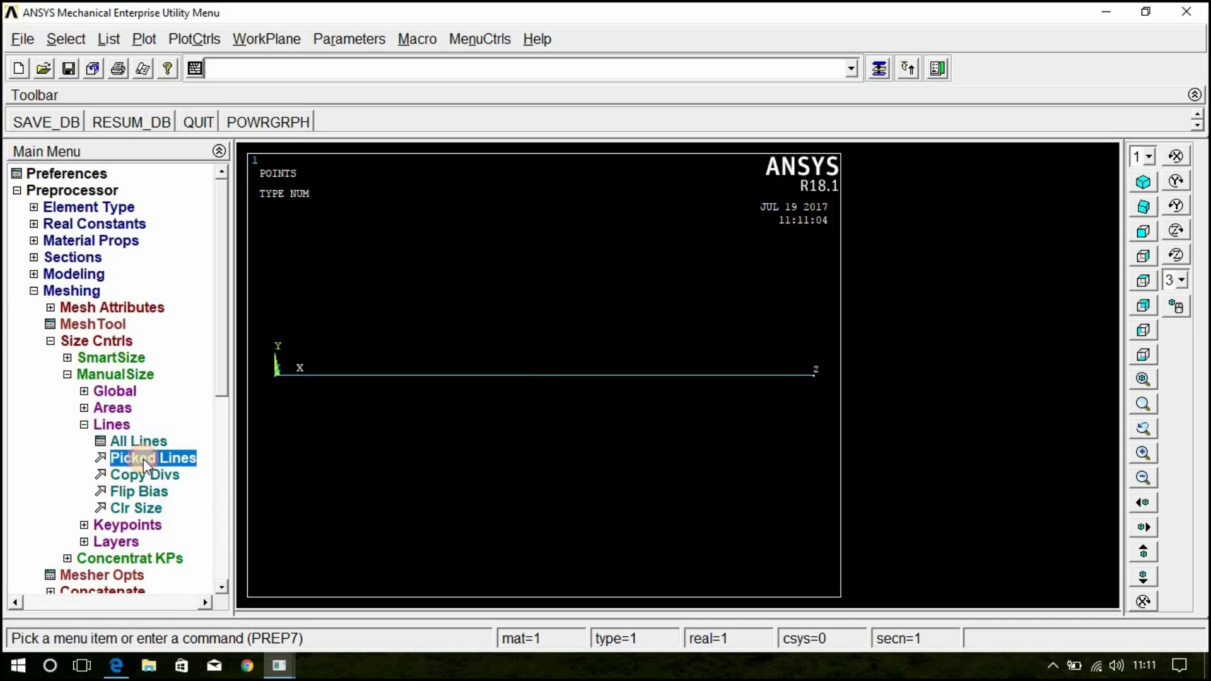
pyautogui.click(499, 387)
pyautogui.moveTo(54, 313); pyautogui.dragTo(54, 185)
pyautogui.click(80, 494)
pyautogui.click(676, 251)
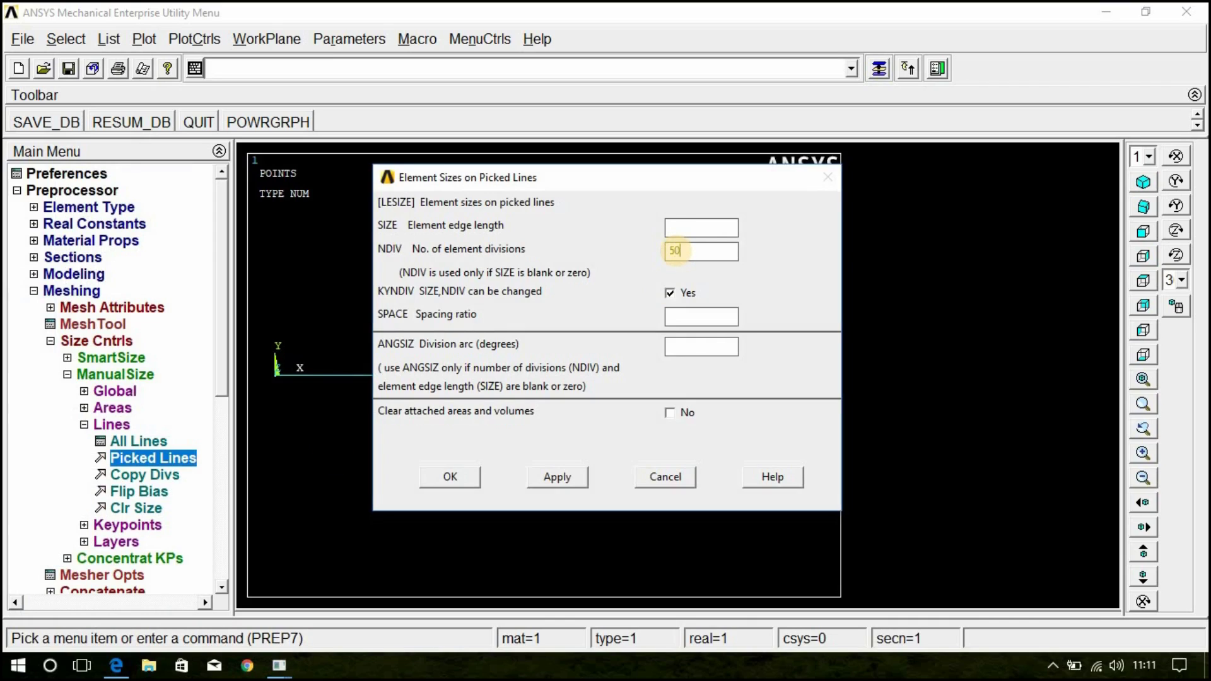
pyautogui.click(462, 482)
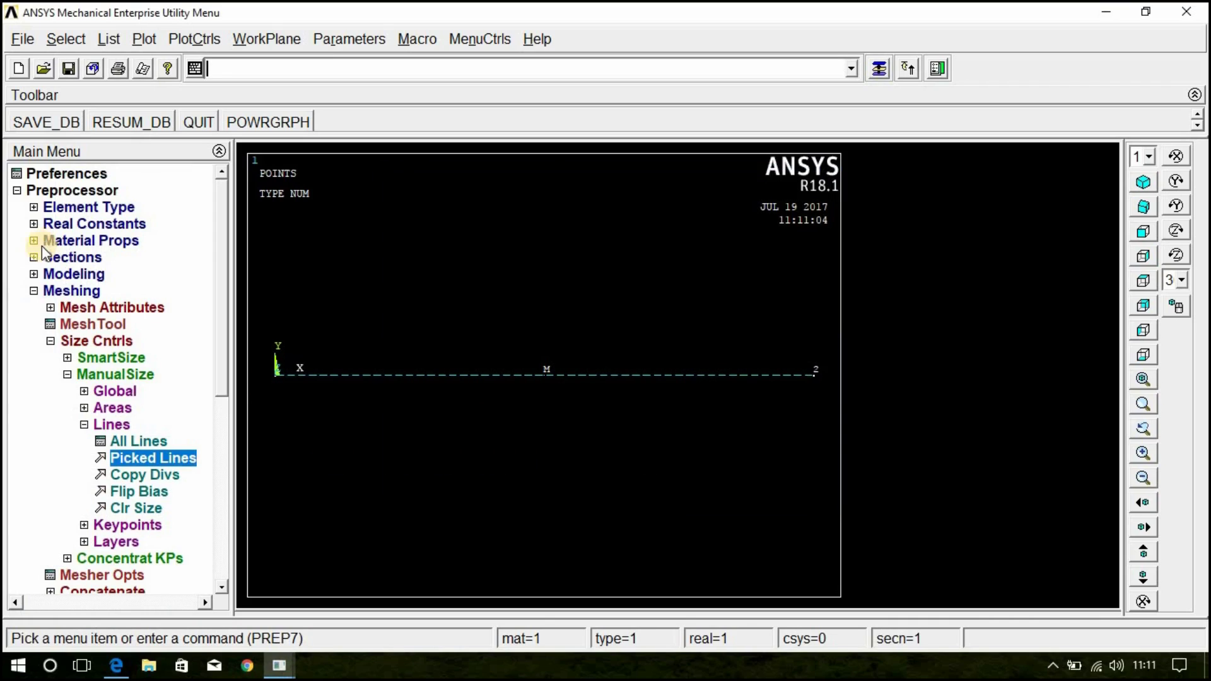
# - Mesh the beam line into elements with the MeshTool
pyautogui.click(66, 325)
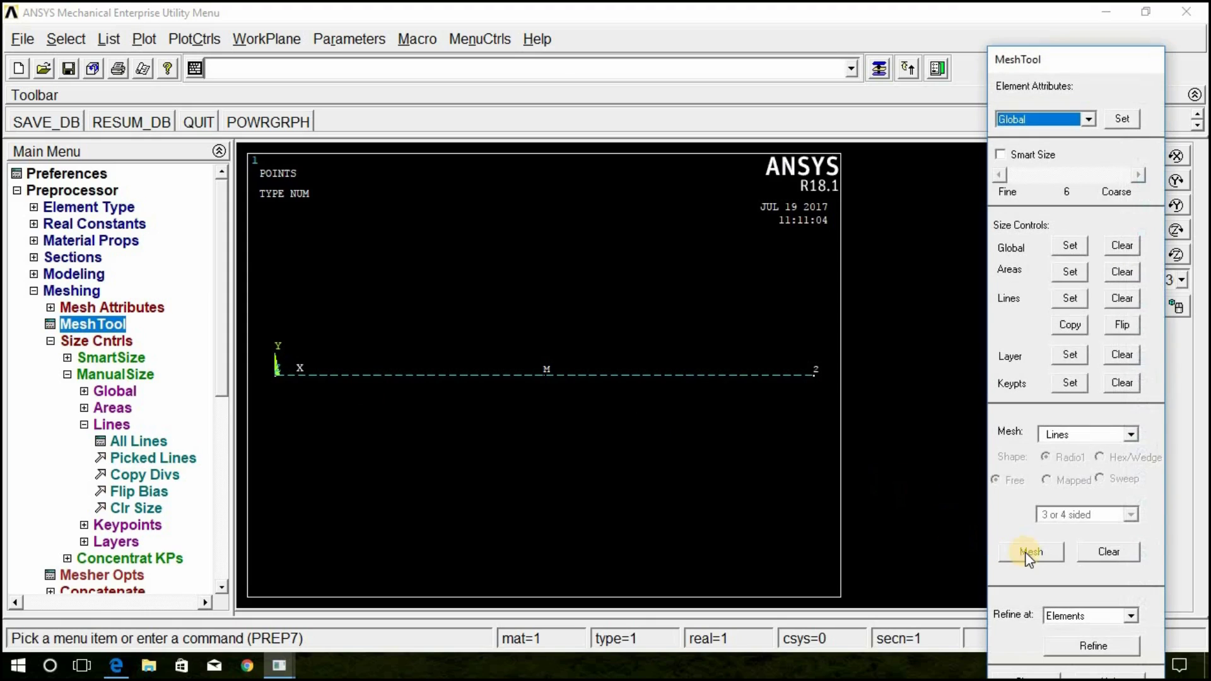
pyautogui.click(1029, 553)
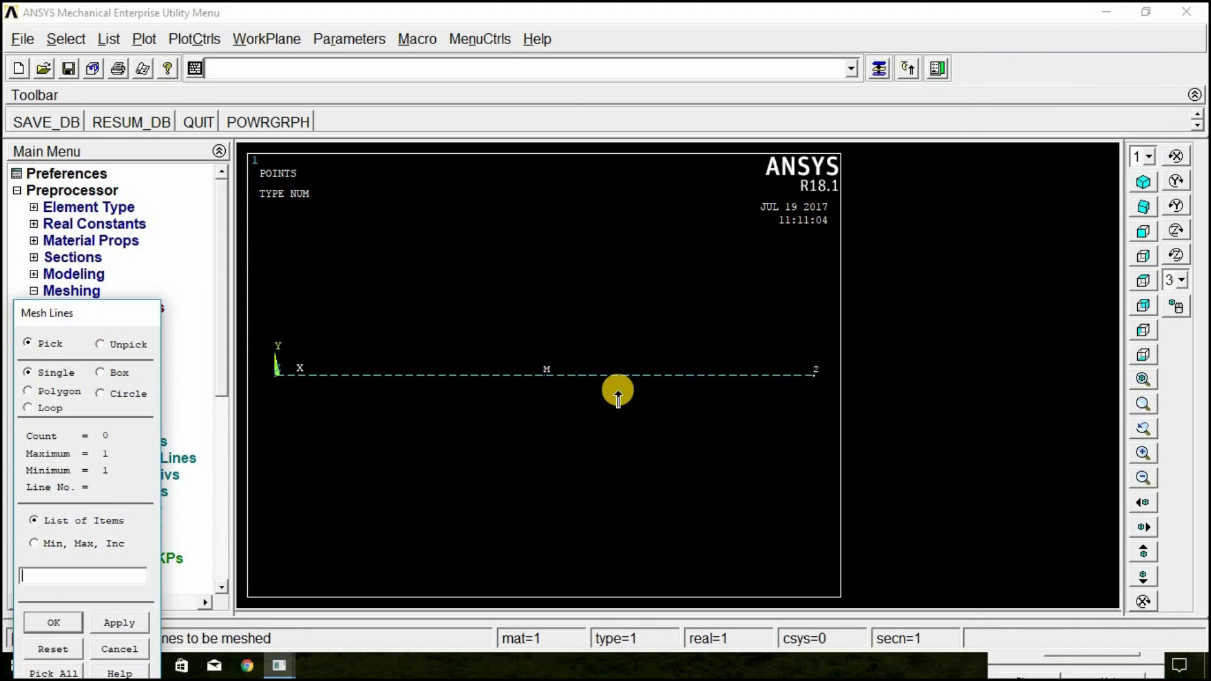
pyautogui.click(514, 406)
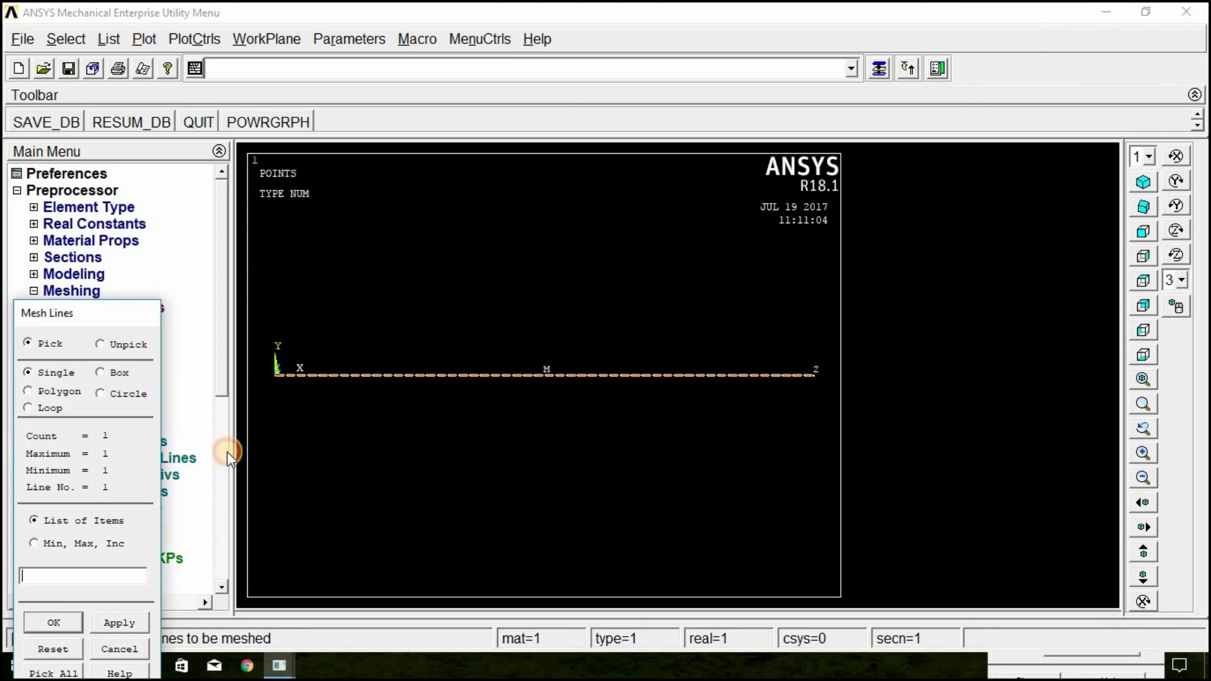
pyautogui.moveTo(68, 322); pyautogui.dragTo(103, 224)
pyautogui.click(99, 527)
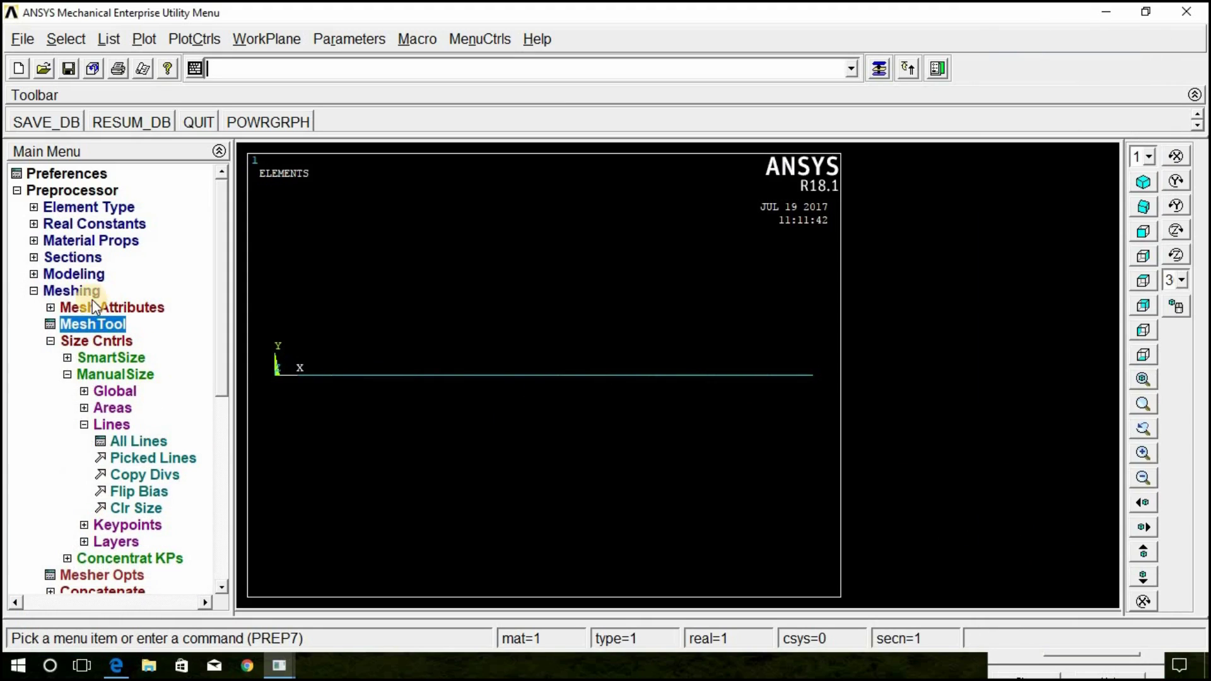
pyautogui.click(70, 291)
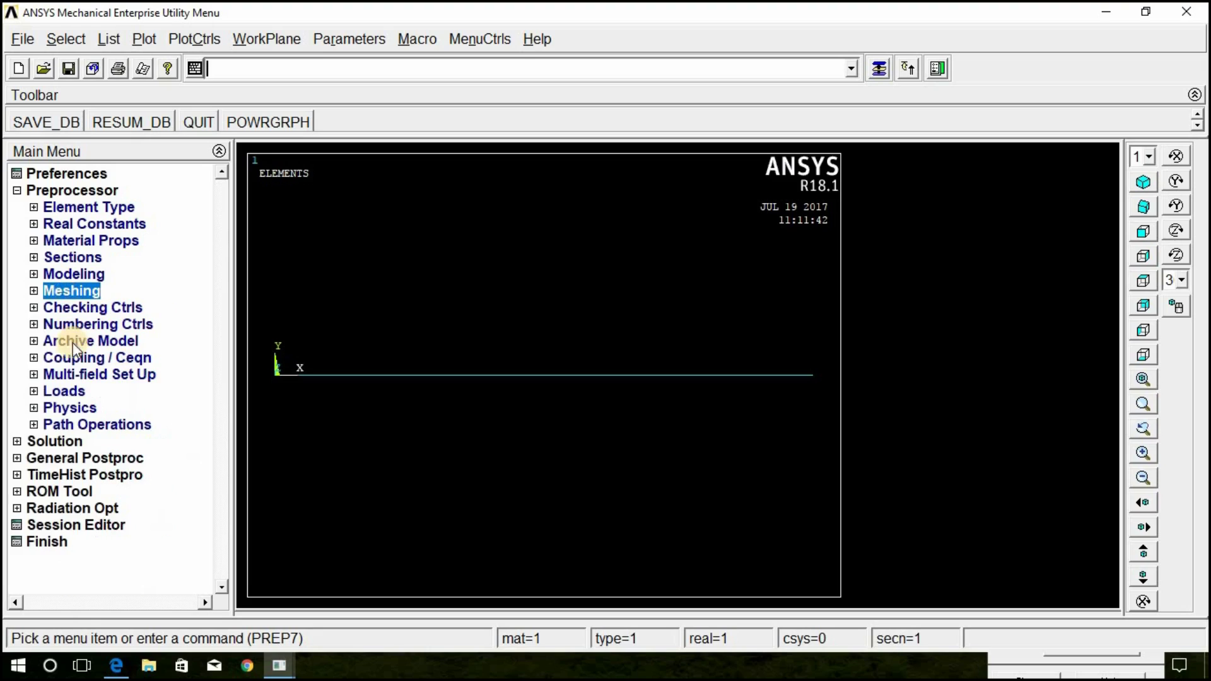
# - Start a new Harmonic analysis in place of the static one
pyautogui.click(55, 191)
pyautogui.click(55, 207)
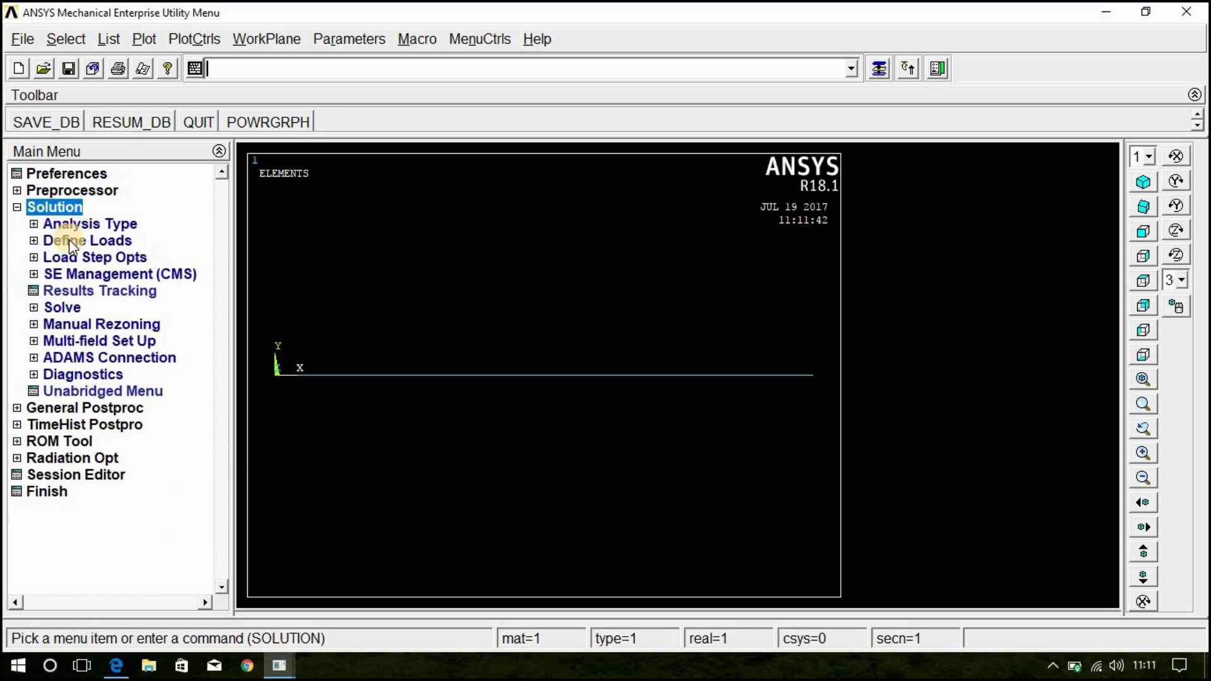
pyautogui.click(75, 221)
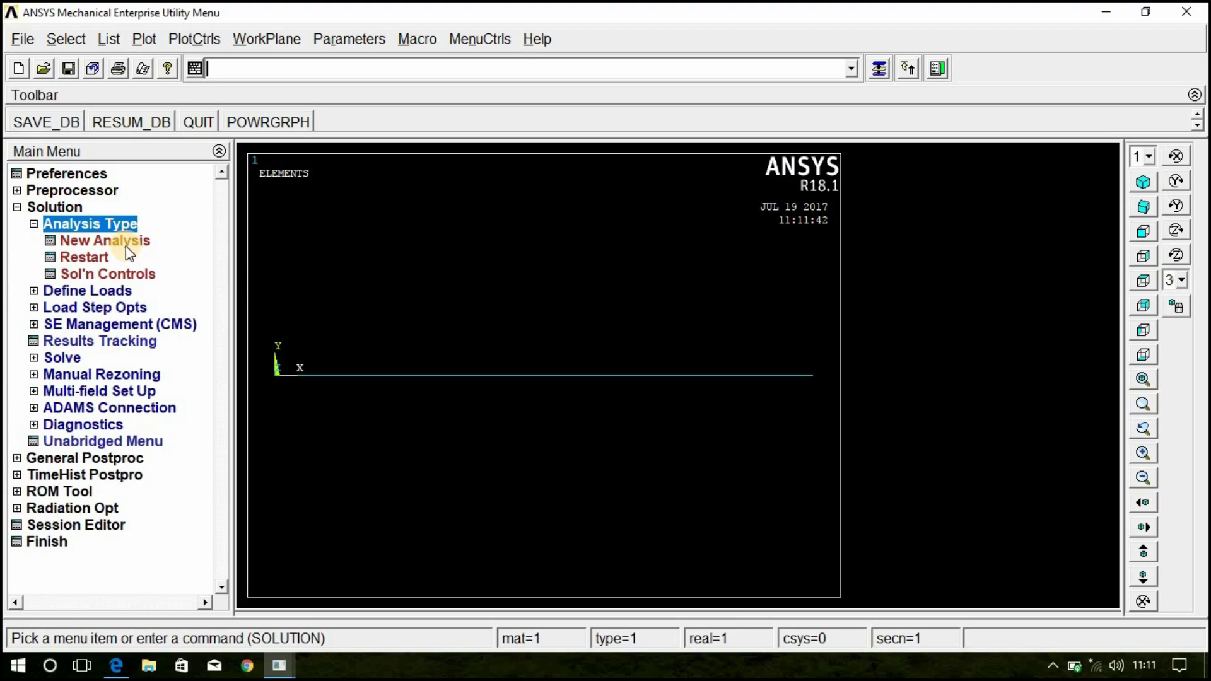
pyautogui.click(120, 240)
pyautogui.click(697, 310)
pyautogui.click(501, 438)
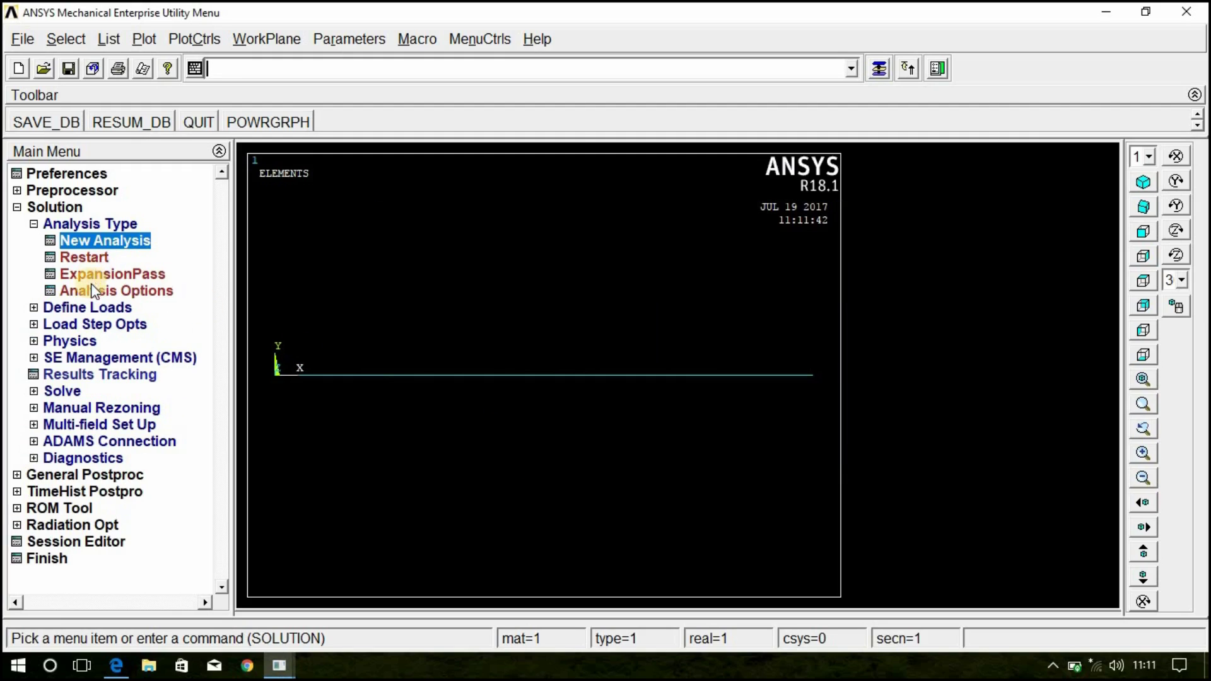
pyautogui.click(87, 308)
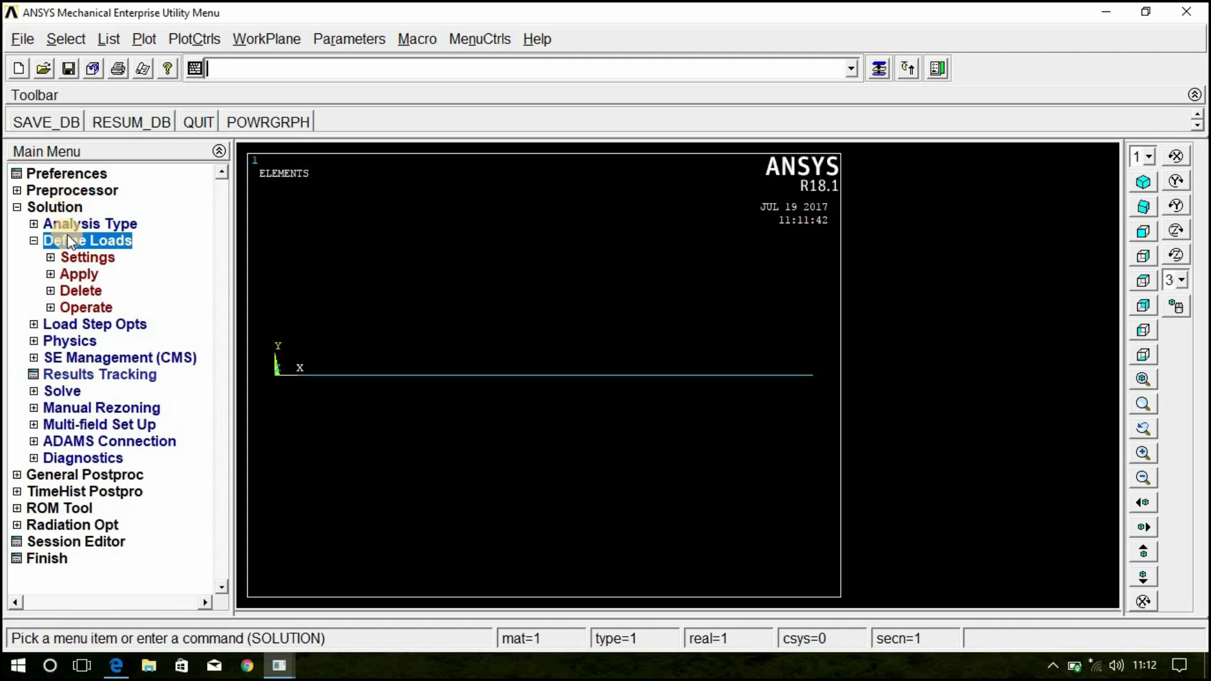
# - Constrain All DOF at keypoint 1 on the beam's left end
pyautogui.click(86, 278)
pyautogui.click(113, 291)
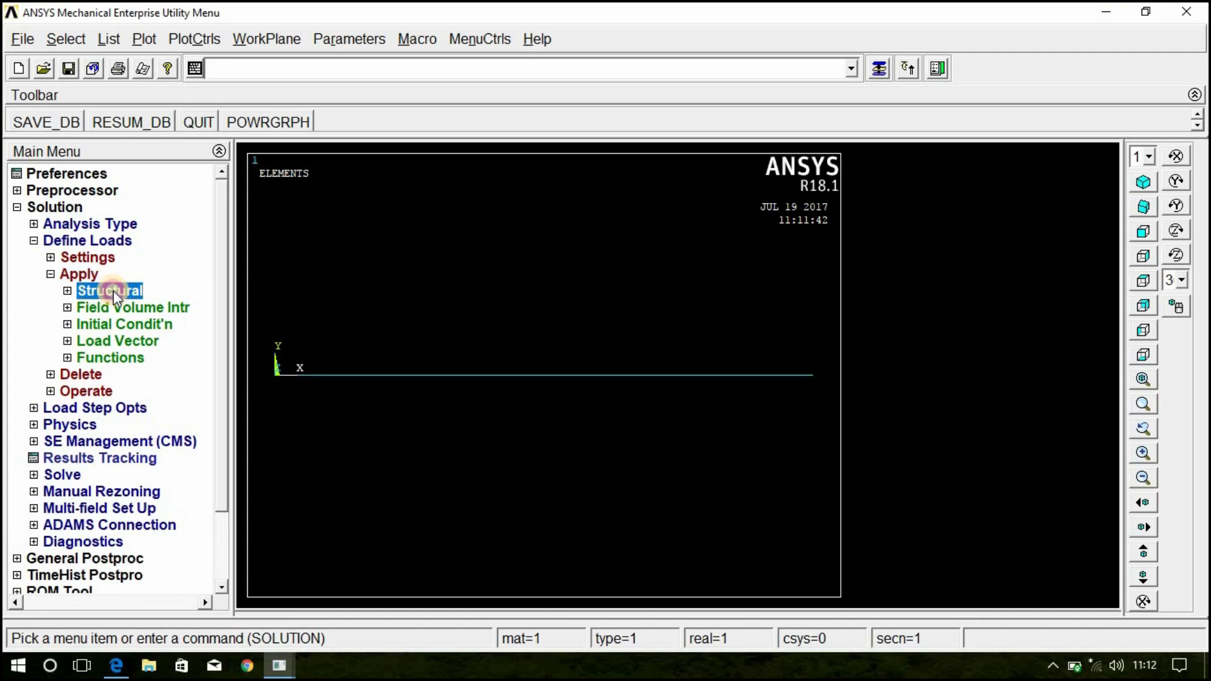
pyautogui.click(131, 309)
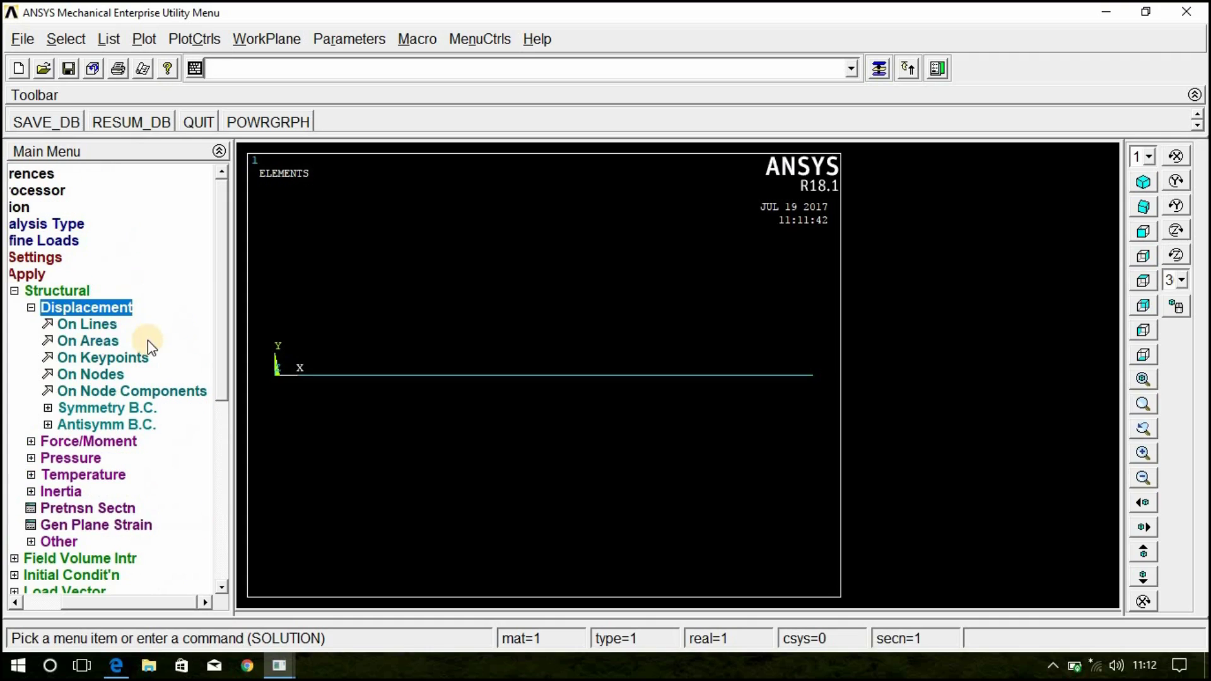
pyautogui.click(112, 362)
pyautogui.click(275, 374)
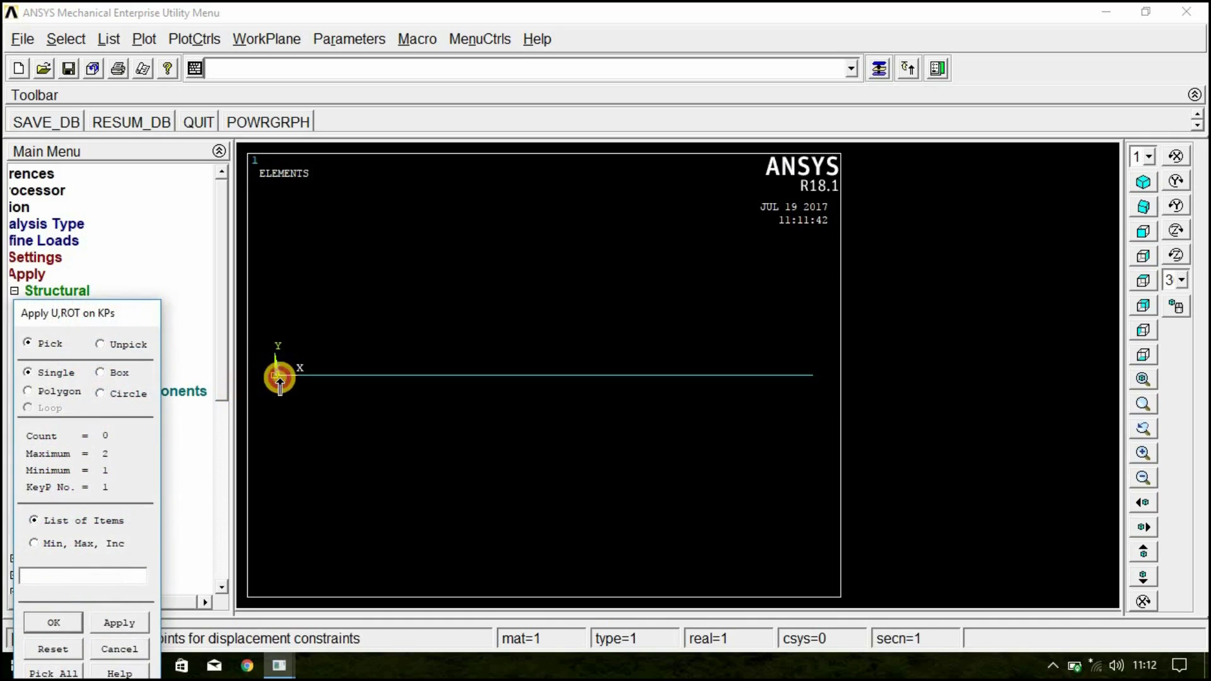
pyautogui.click(100, 621)
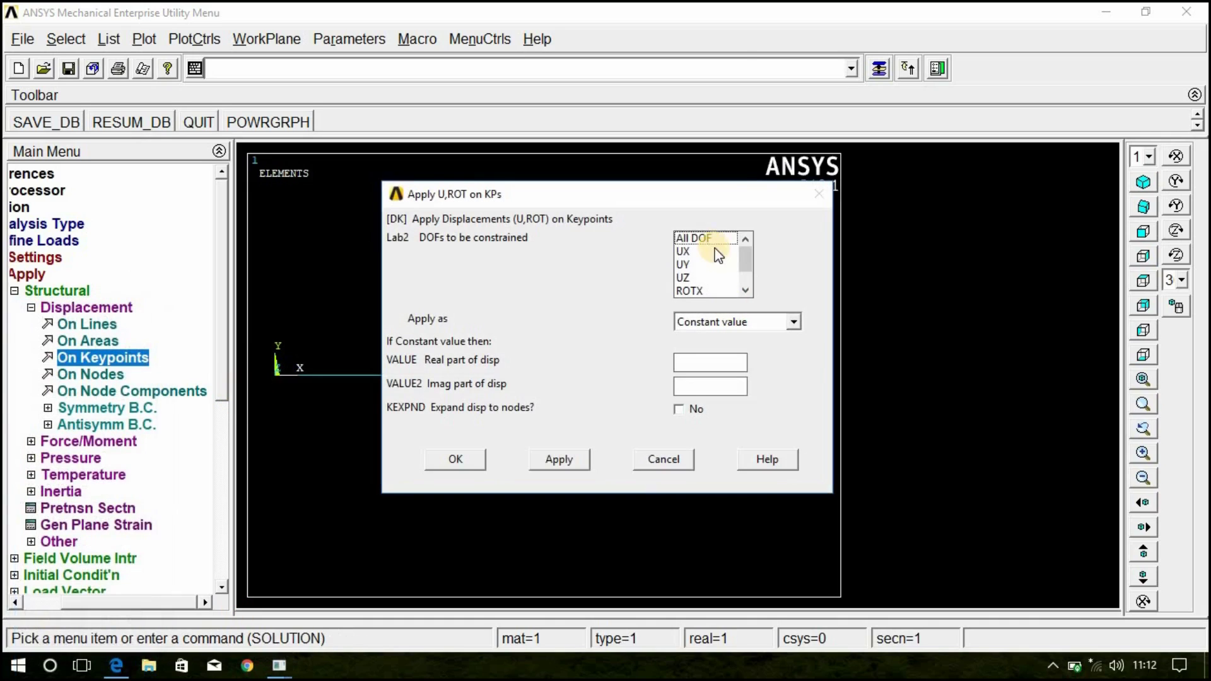
pyautogui.click(452, 457)
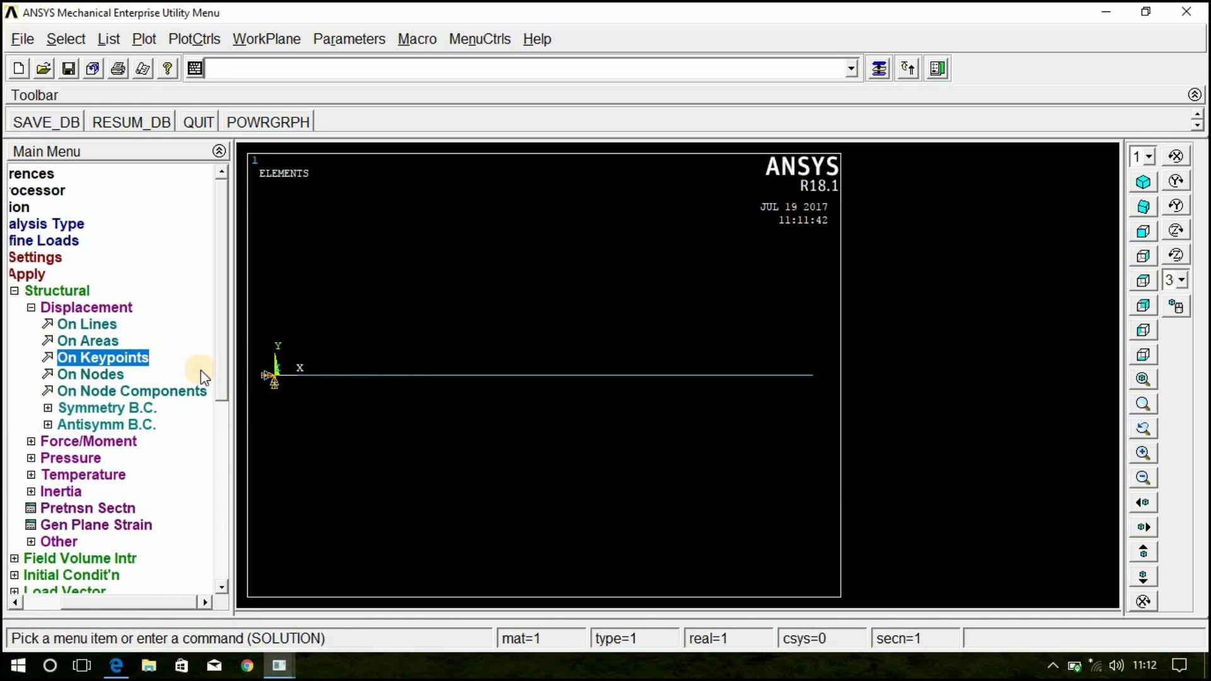
# - Apply an FY force of -100 on keypoint 2 at the free end
pyautogui.click(86, 309)
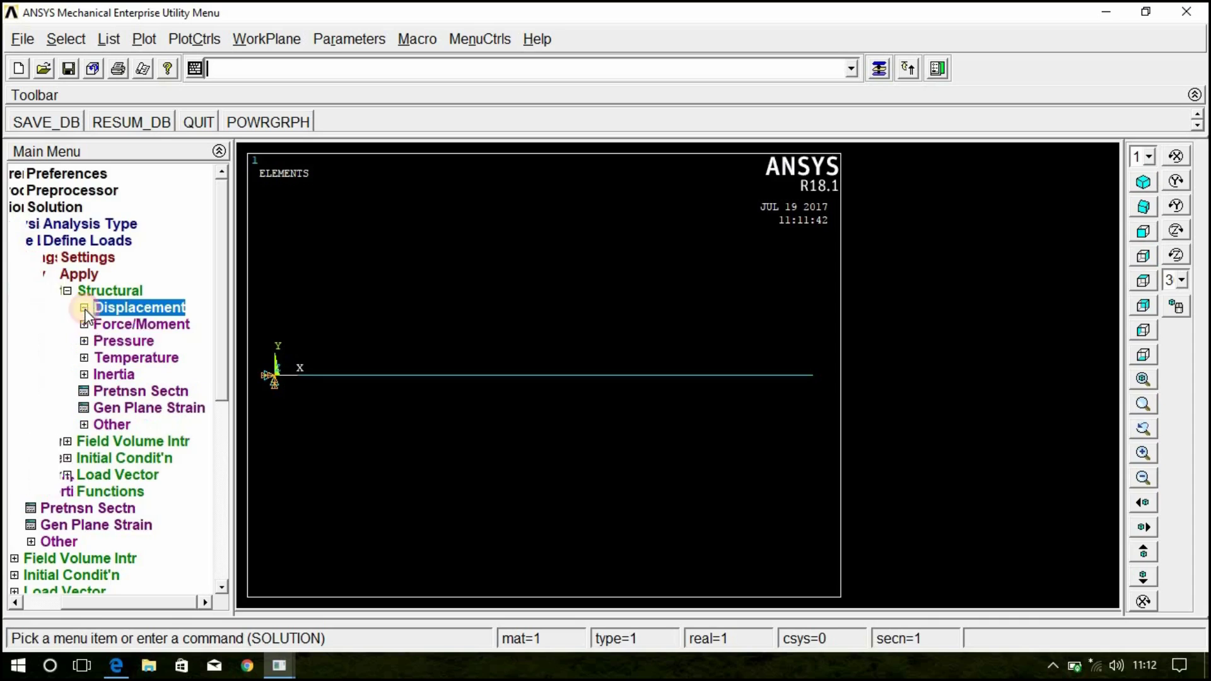
pyautogui.click(149, 328)
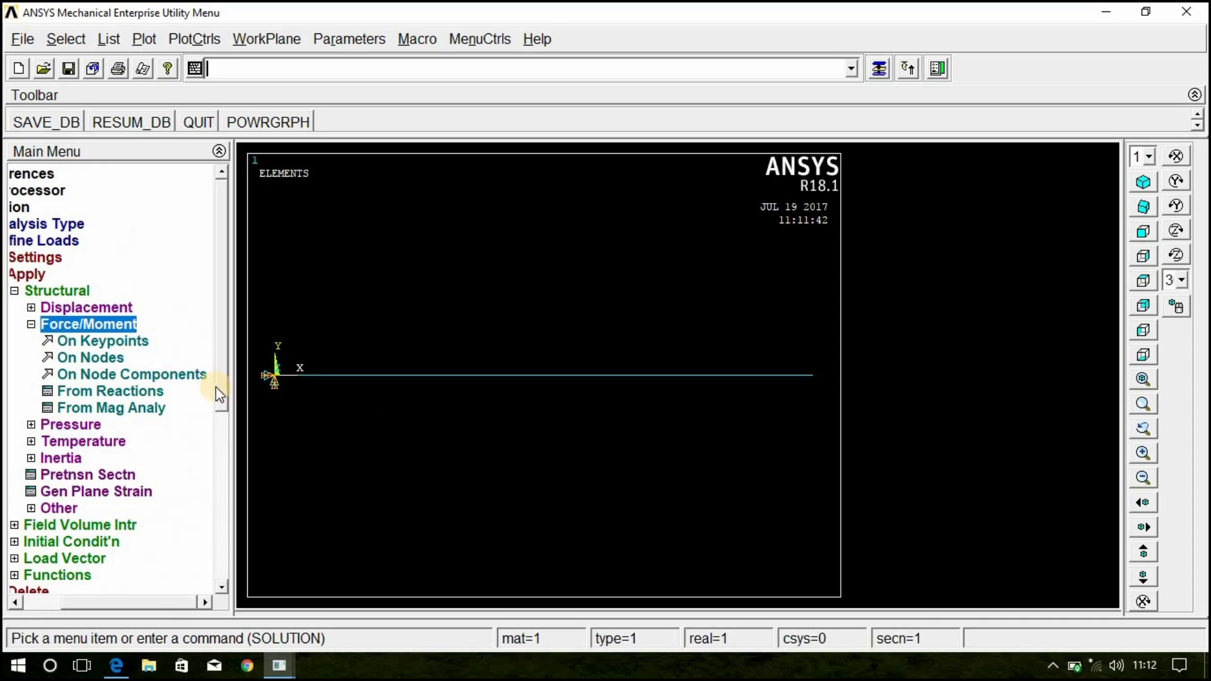
pyautogui.click(102, 345)
pyautogui.click(812, 376)
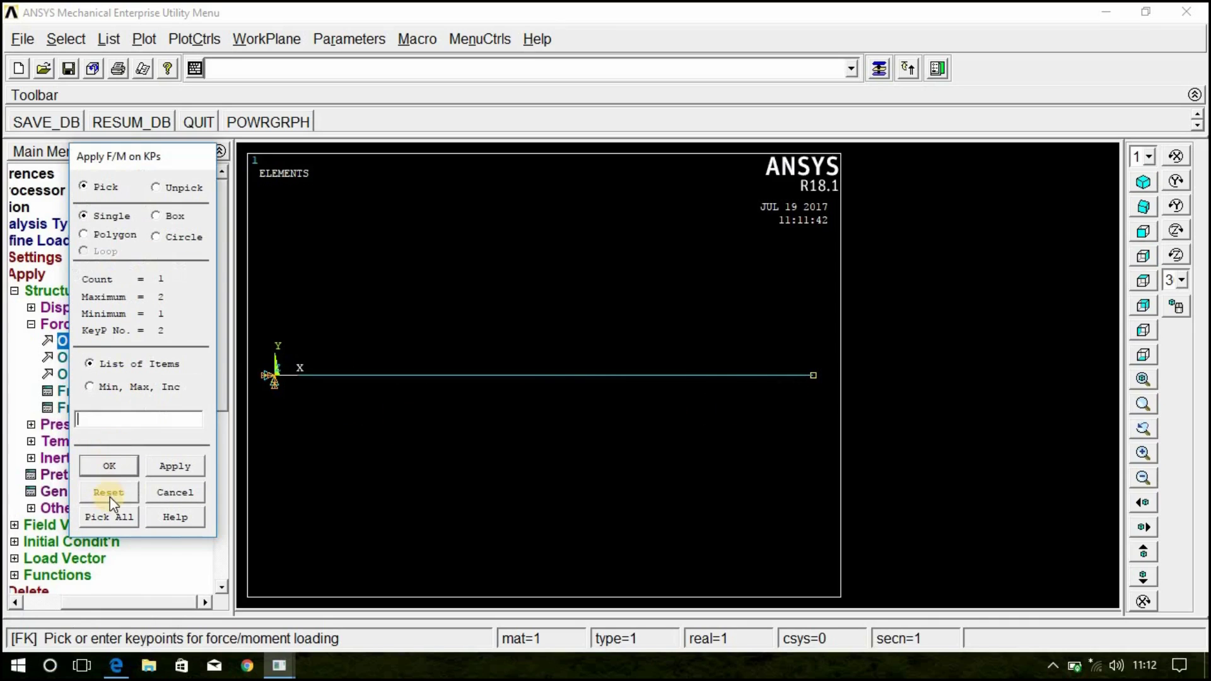
pyautogui.click(109, 465)
pyautogui.click(730, 285)
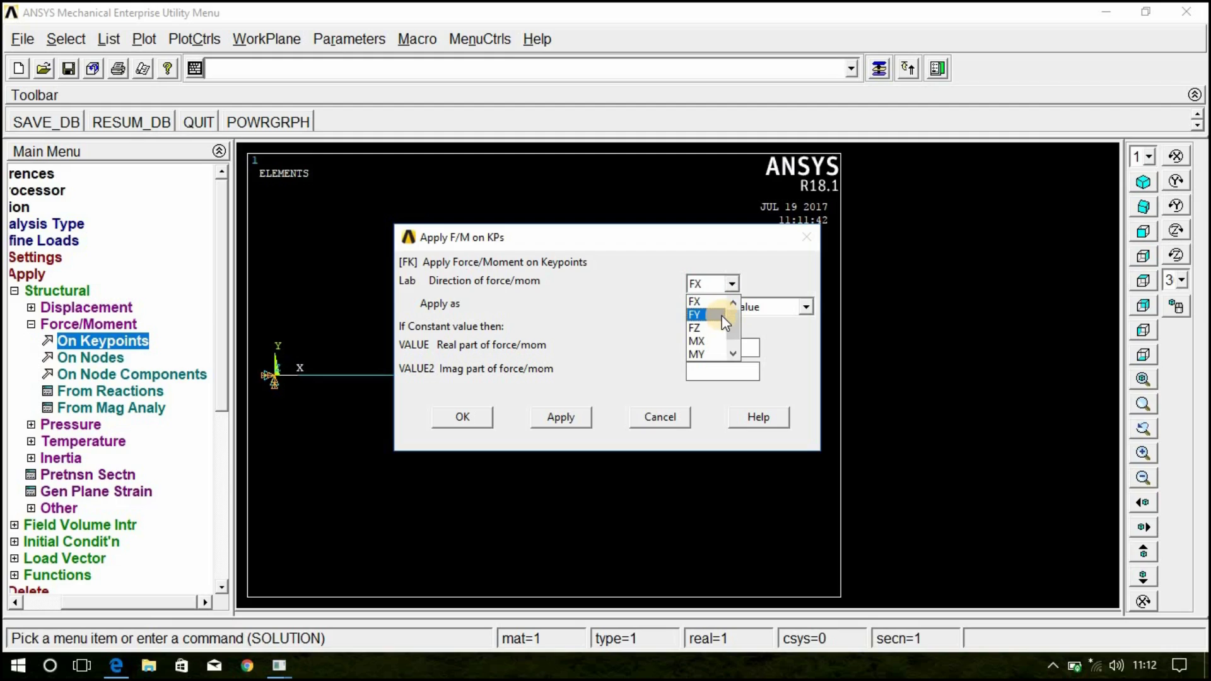
pyautogui.click(701, 315)
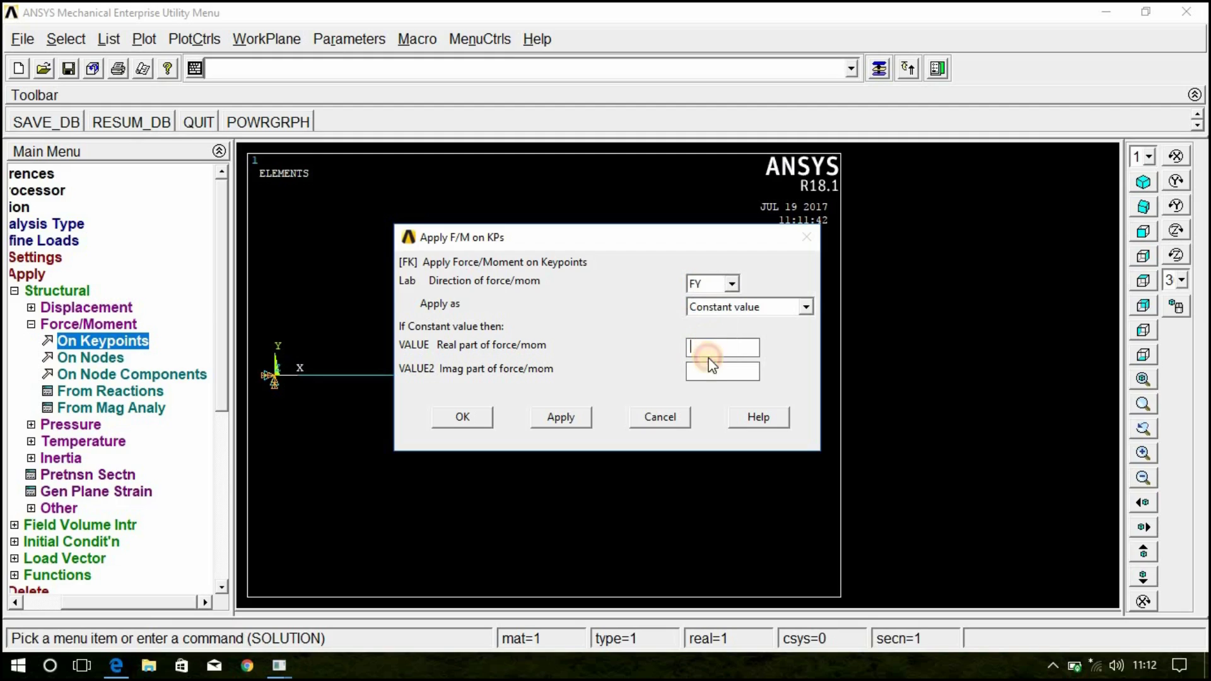
pyautogui.click(707, 352)
pyautogui.write('-100')
pyautogui.click(463, 416)
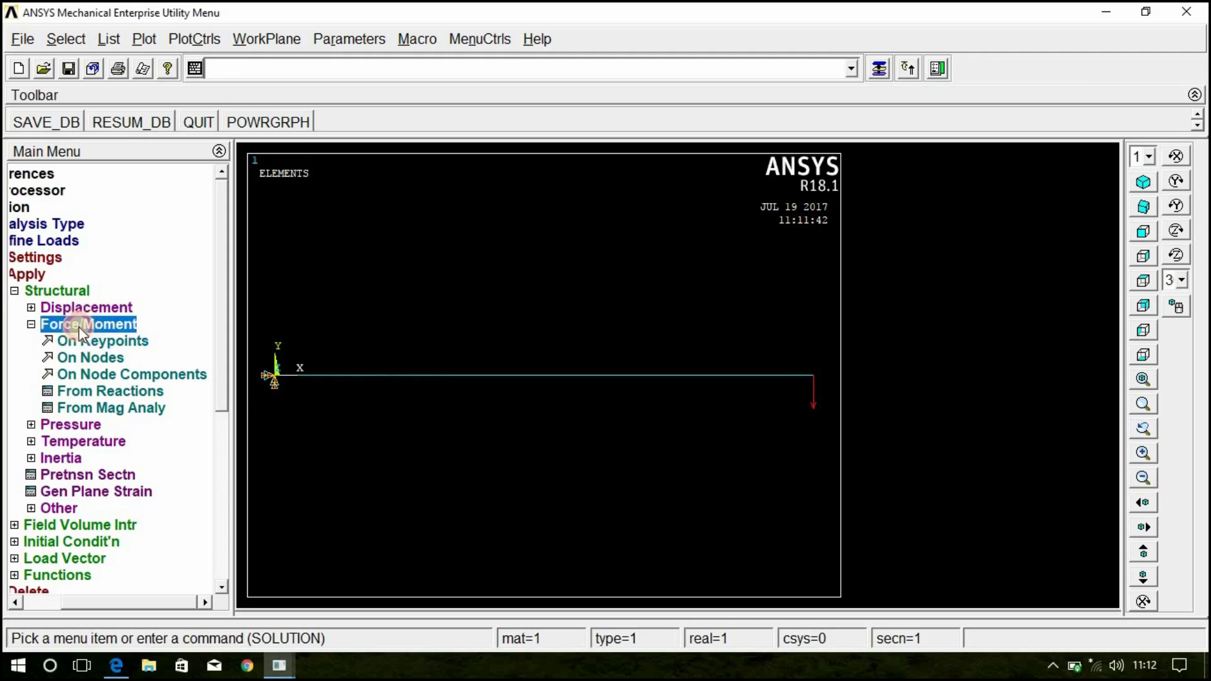
pyautogui.click(77, 324)
# - Set harmonic frequencies from 1 to 100 with 100 substeps and Stepped loading
pyautogui.click(101, 291)
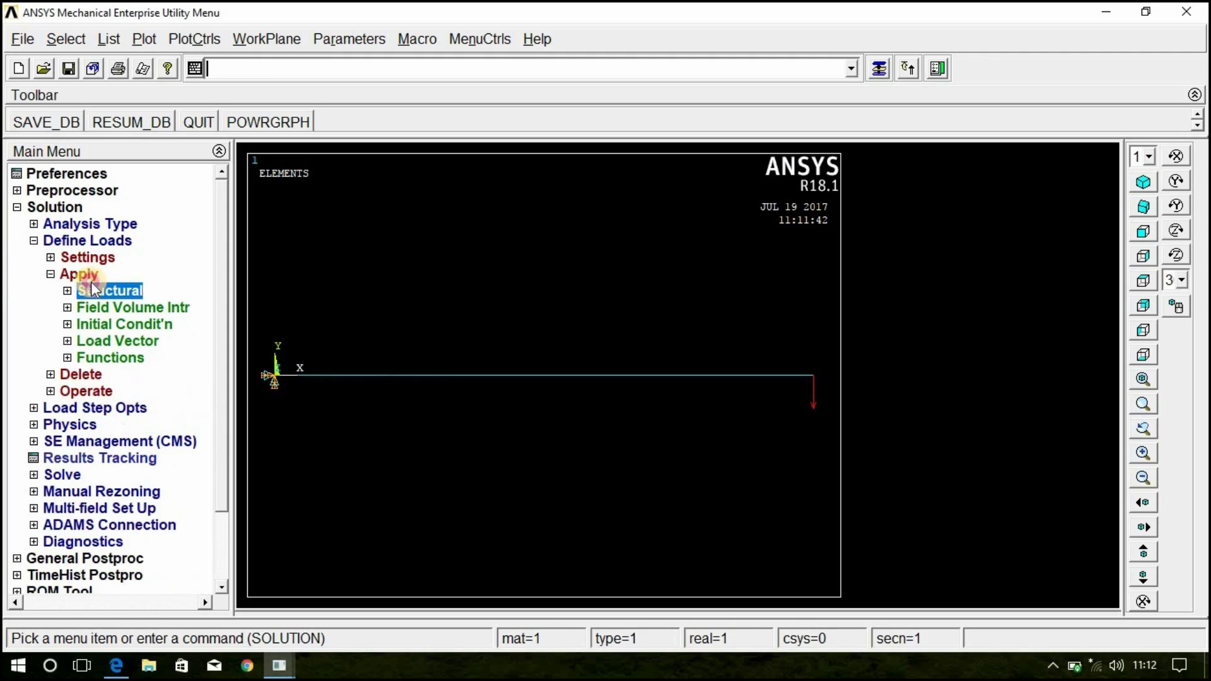
pyautogui.click(82, 275)
pyautogui.click(63, 224)
pyautogui.click(63, 224)
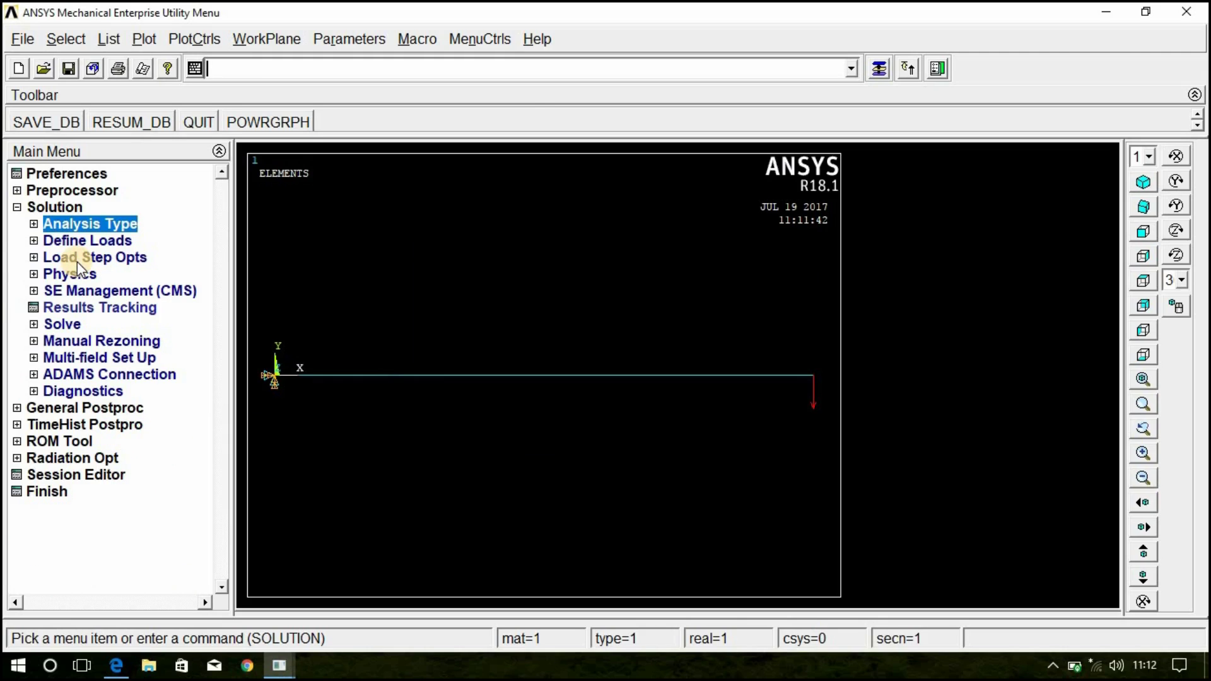
pyautogui.click(77, 260)
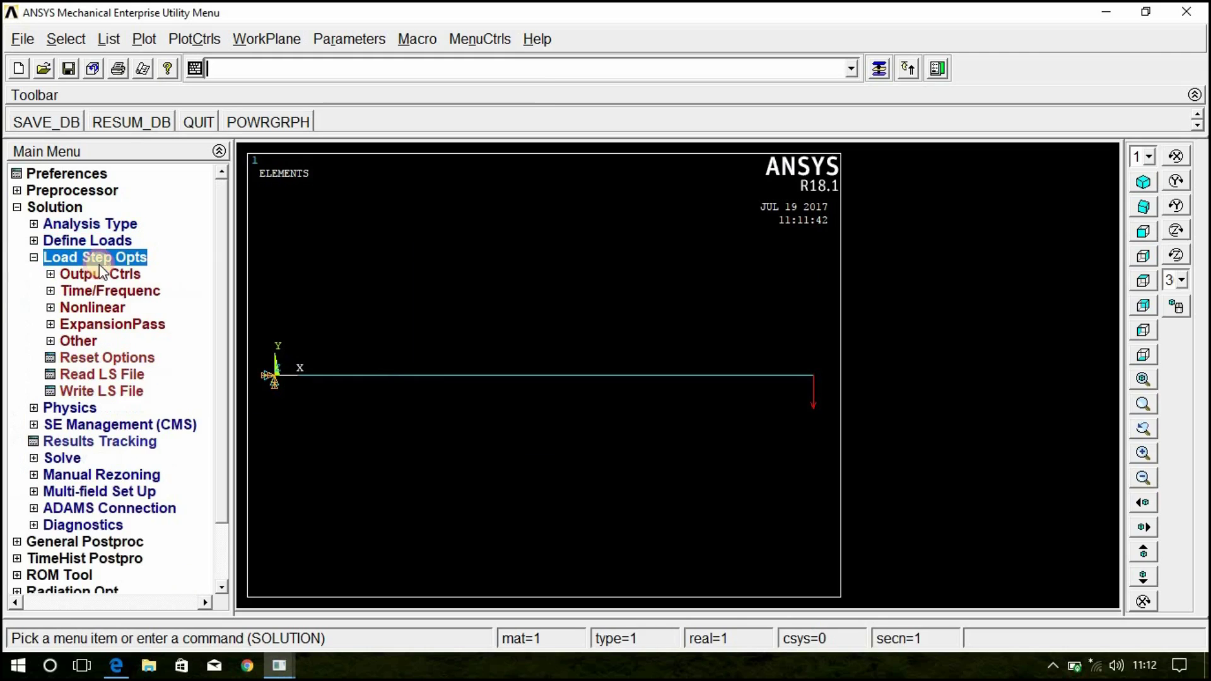
pyautogui.click(131, 294)
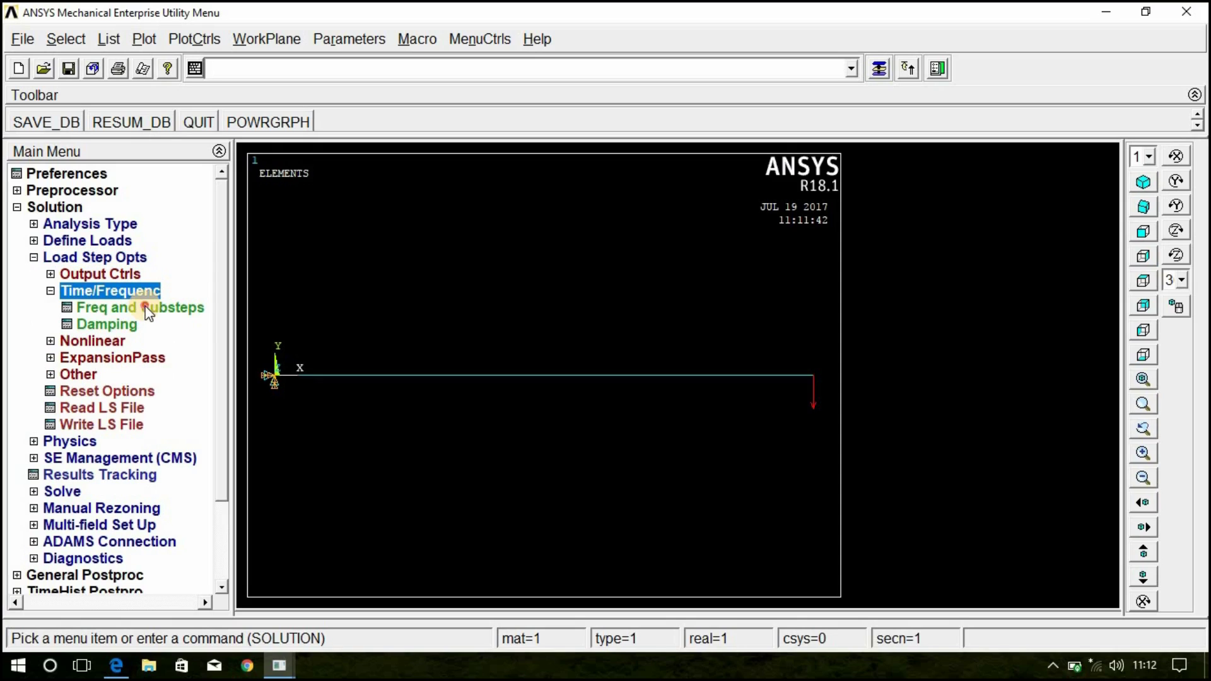
pyautogui.click(139, 313)
pyautogui.doubleClick(720, 280)
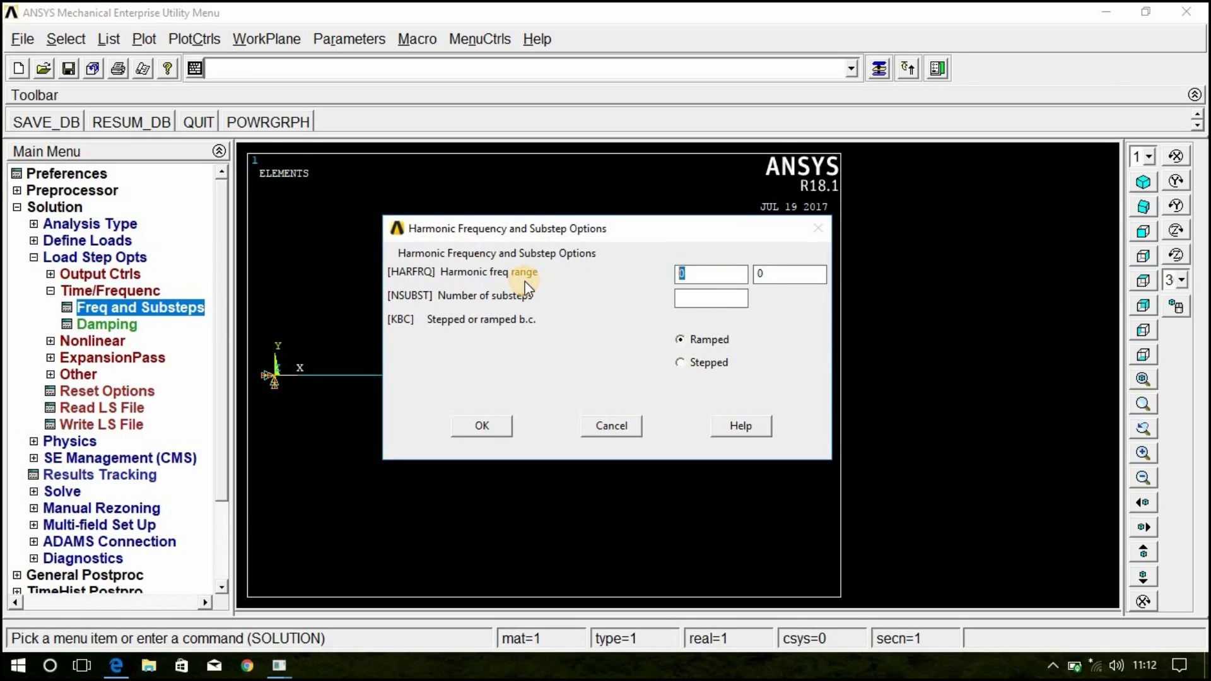
pyautogui.write('1')
pyautogui.press('Tab')
pyautogui.write('100')
pyautogui.click(711, 294)
pyautogui.write('100')
pyautogui.click(683, 365)
pyautogui.click(481, 426)
pyautogui.click(104, 290)
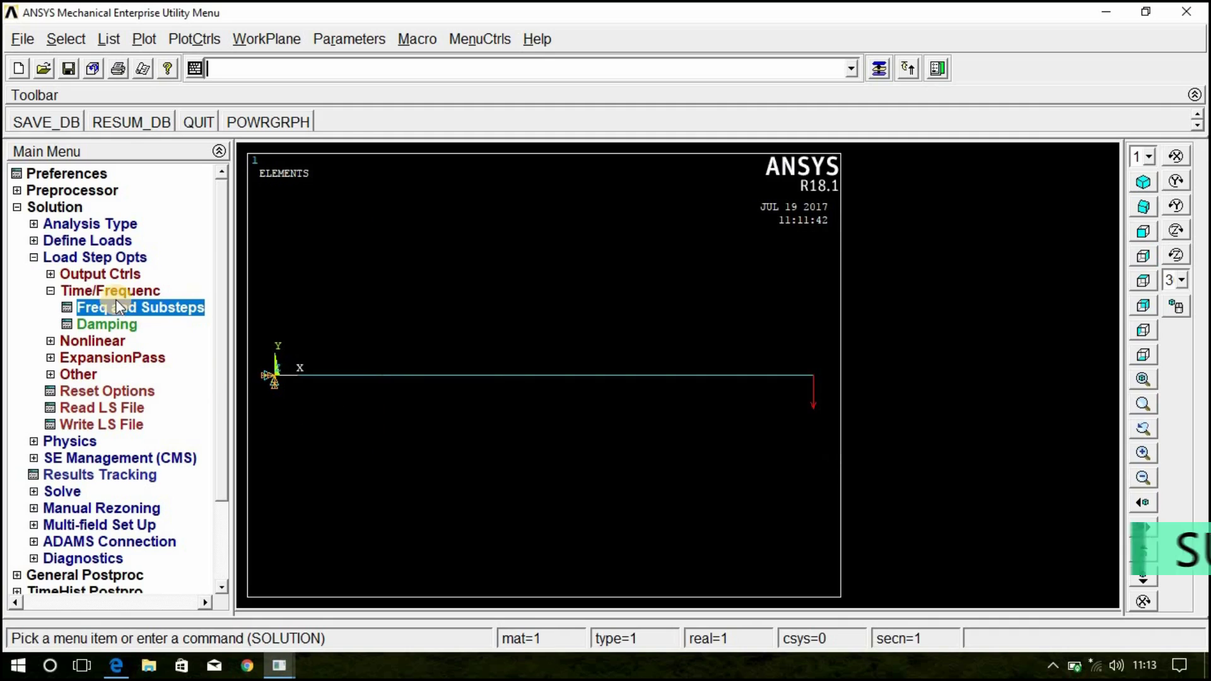
pyautogui.click(93, 260)
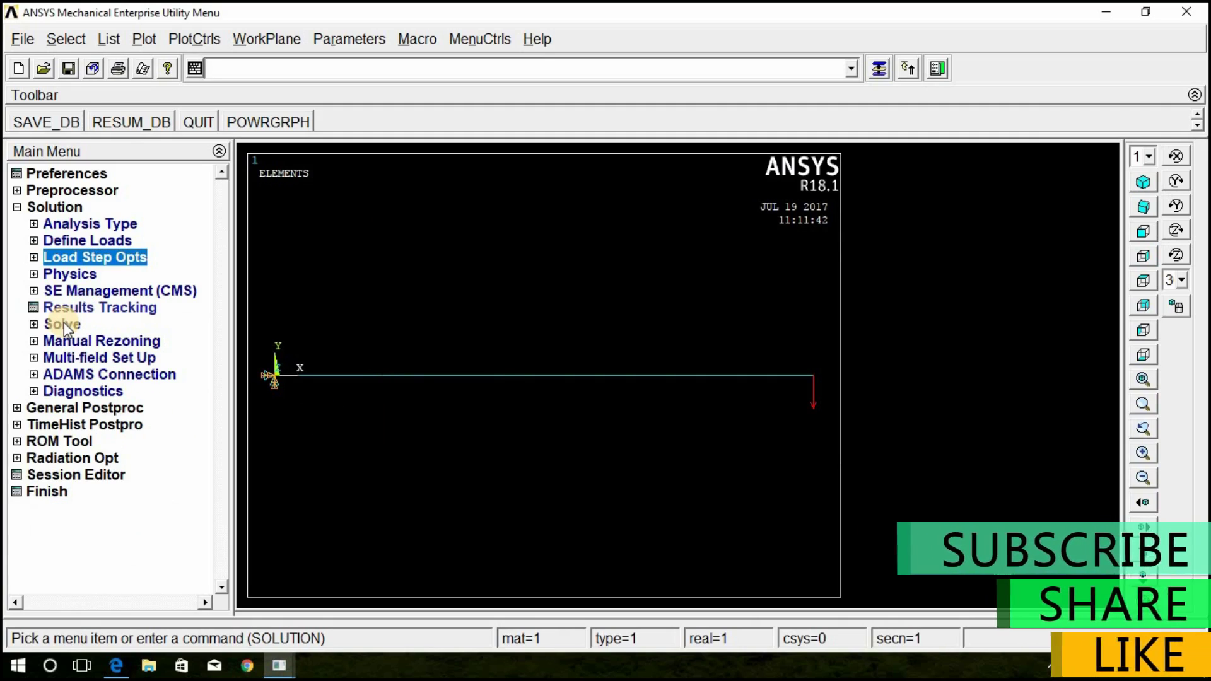
# - Solve the current load step, then dismiss the 'Solution is done!' and /STATUS windows
pyautogui.click(63, 322)
pyautogui.click(78, 341)
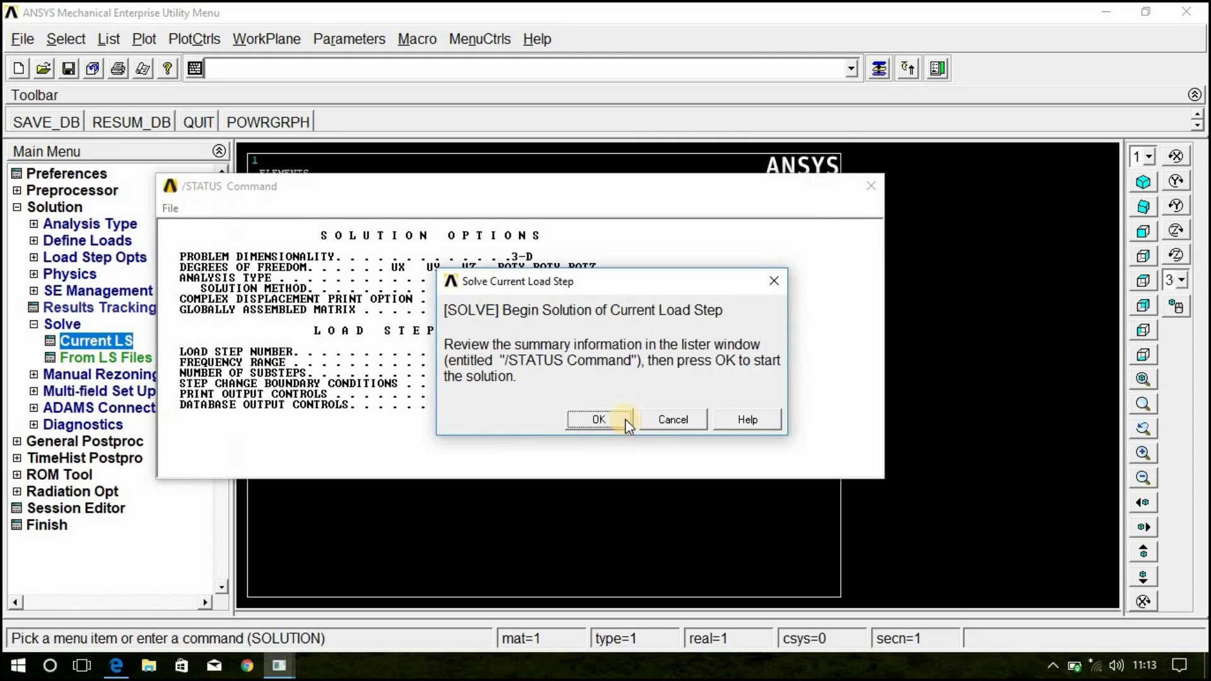
pyautogui.click(599, 419)
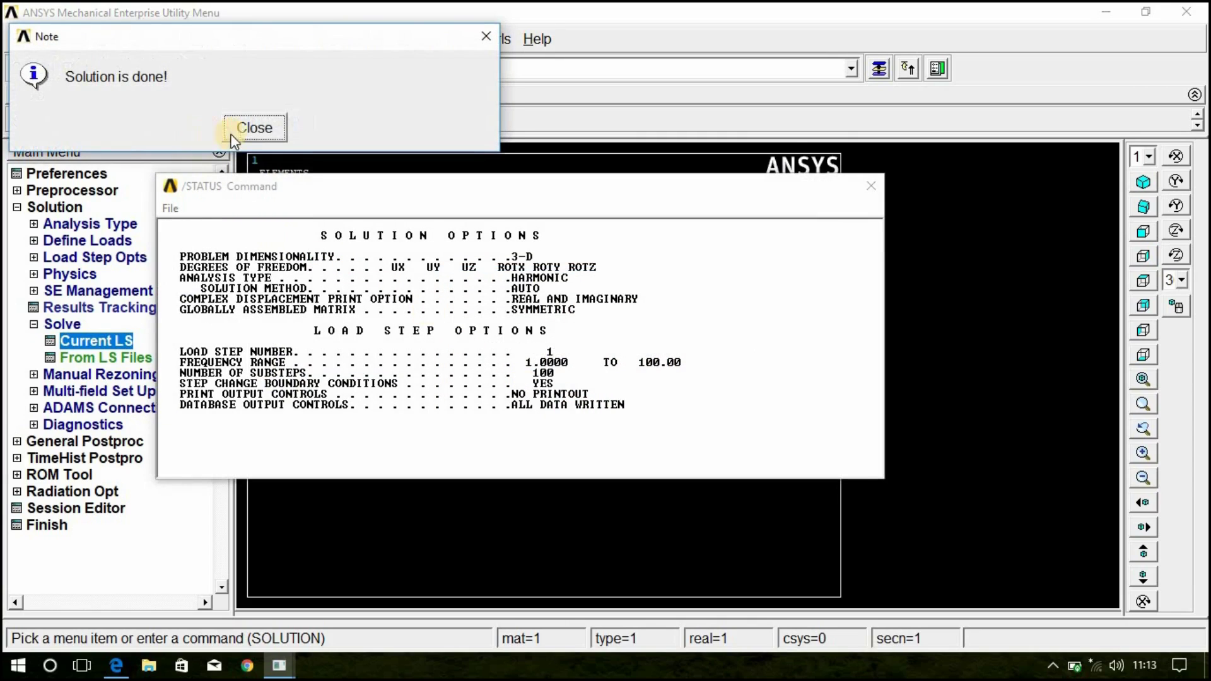
pyautogui.click(255, 128)
pyautogui.click(871, 186)
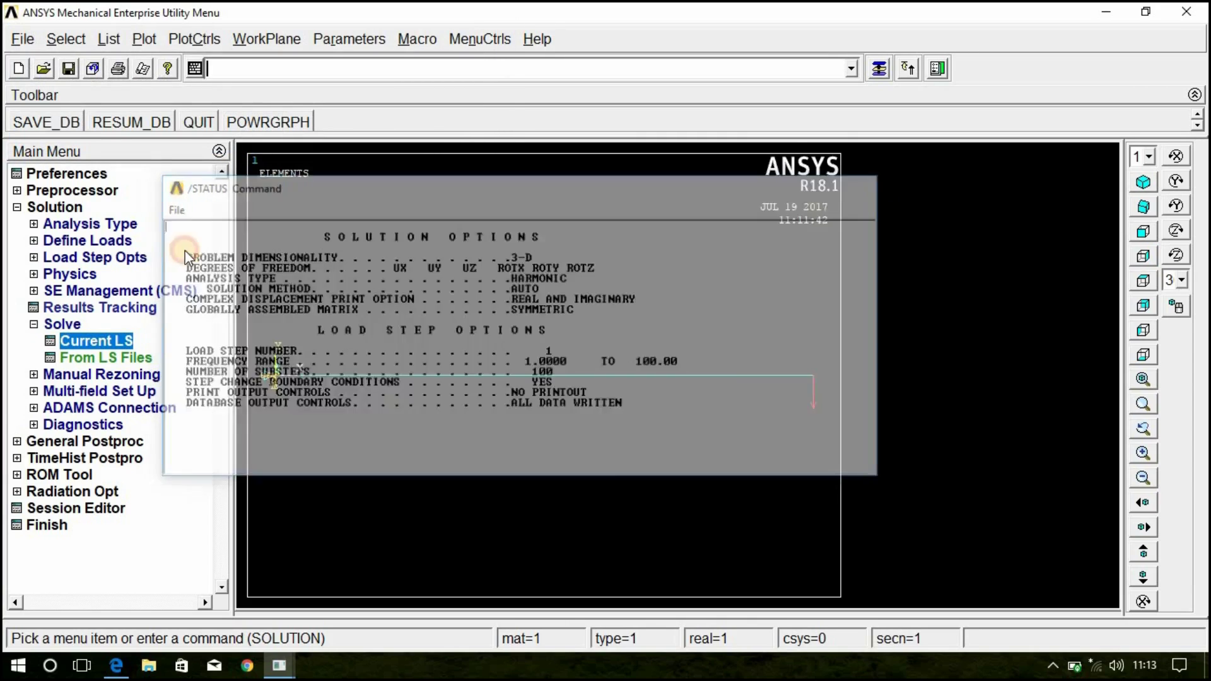
pyautogui.doubleClick(66, 207)
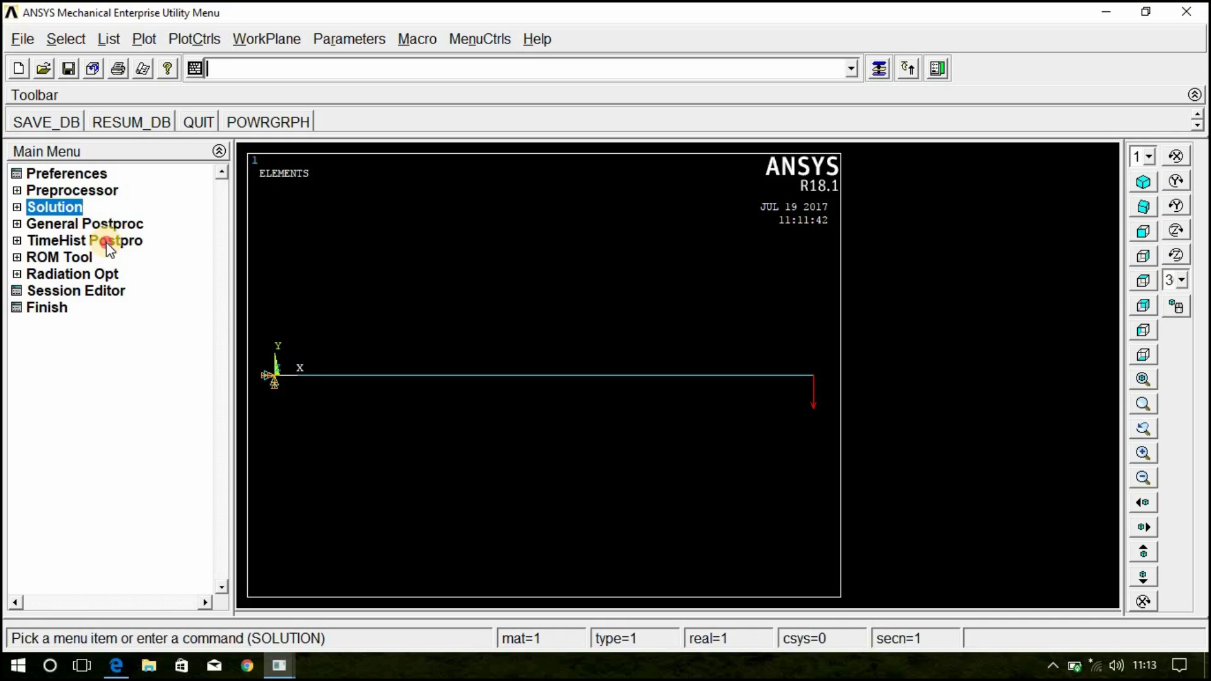
# - In TimeHist Postpro, define UY_2 as the Y-displacement of node 1 at the fixed end
pyautogui.click(105, 242)
pyautogui.moveTo(457, 115); pyautogui.dragTo(838, 126)
pyautogui.click(655, 169)
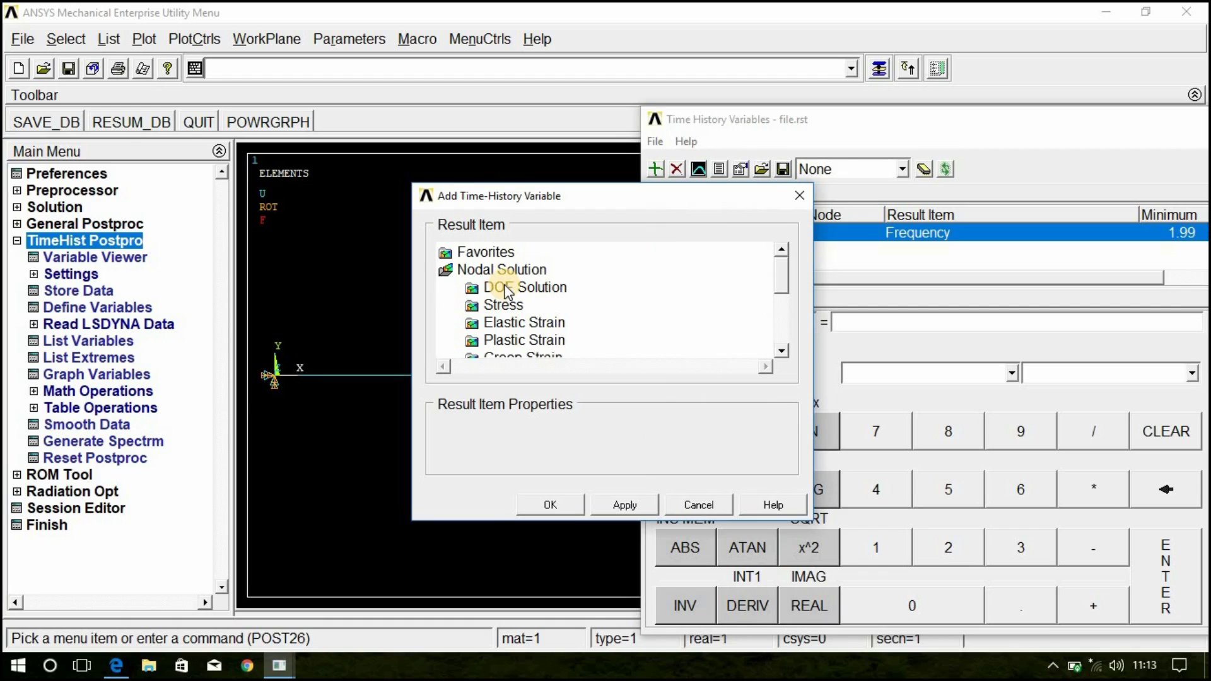
pyautogui.doubleClick(506, 288)
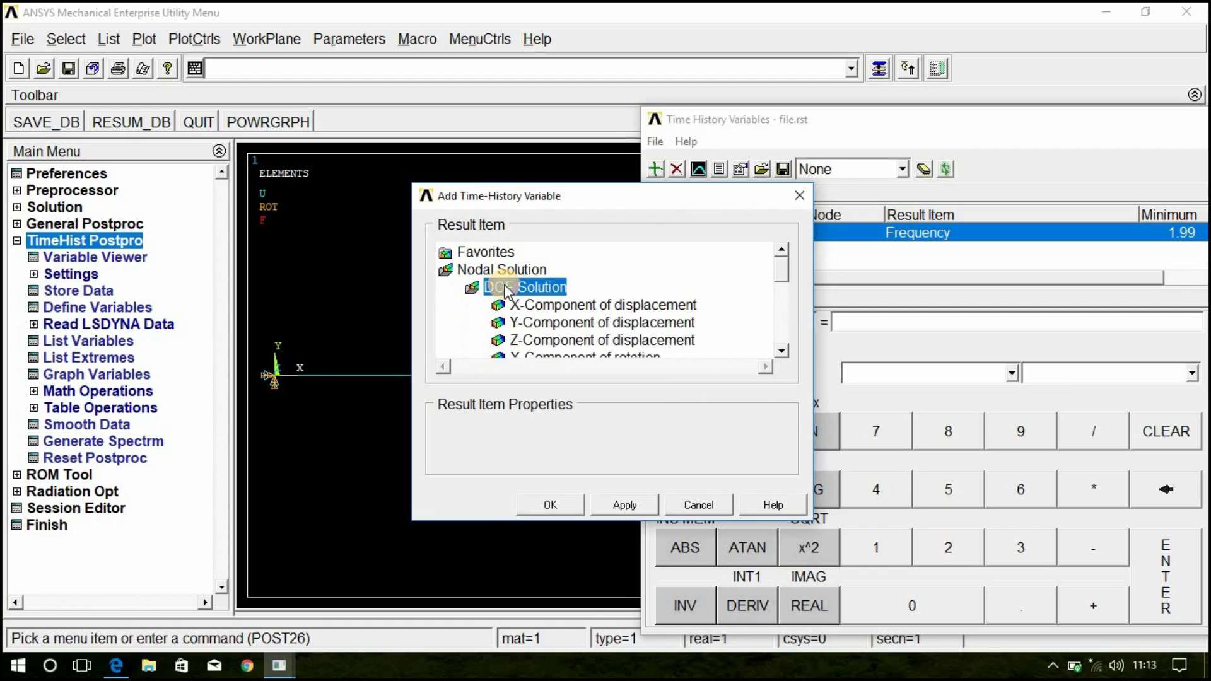
pyautogui.click(529, 324)
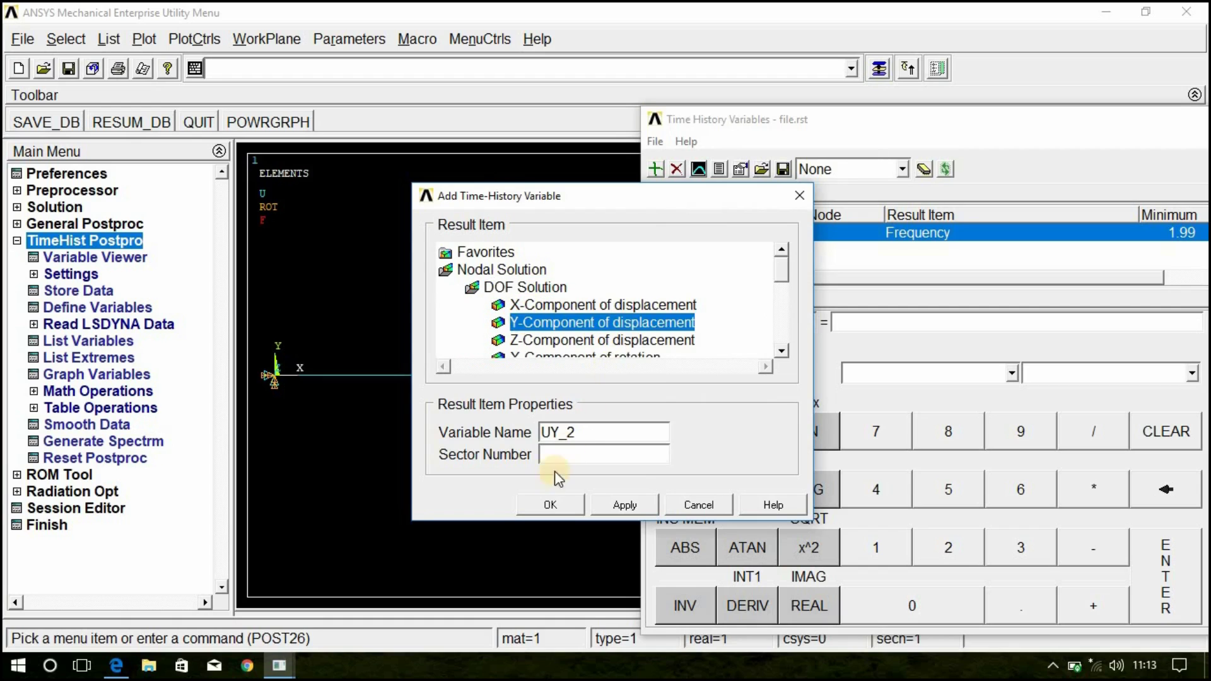
pyautogui.click(549, 504)
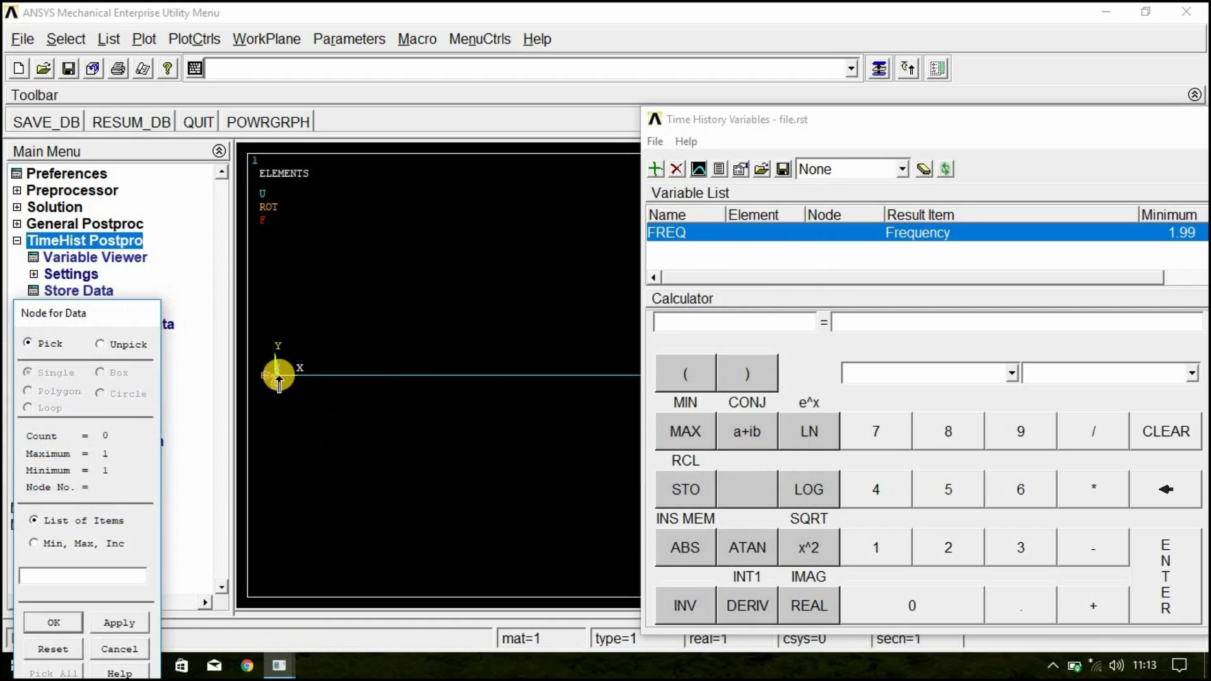
pyautogui.click(278, 379)
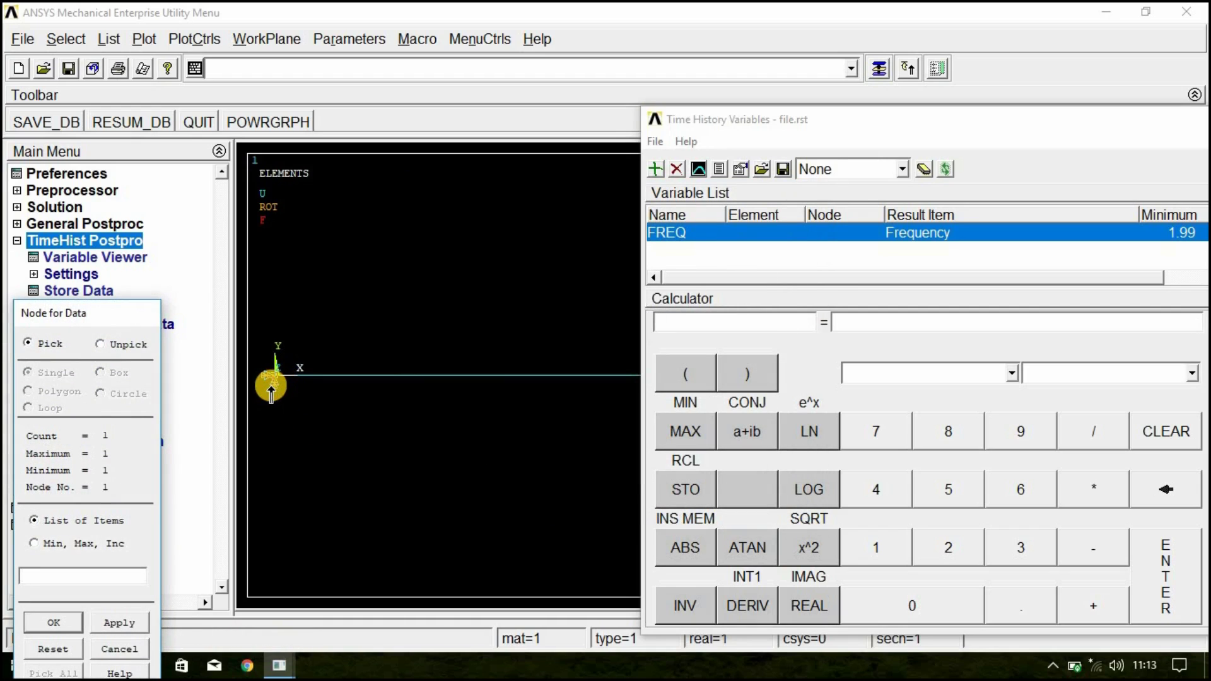
pyautogui.click(43, 623)
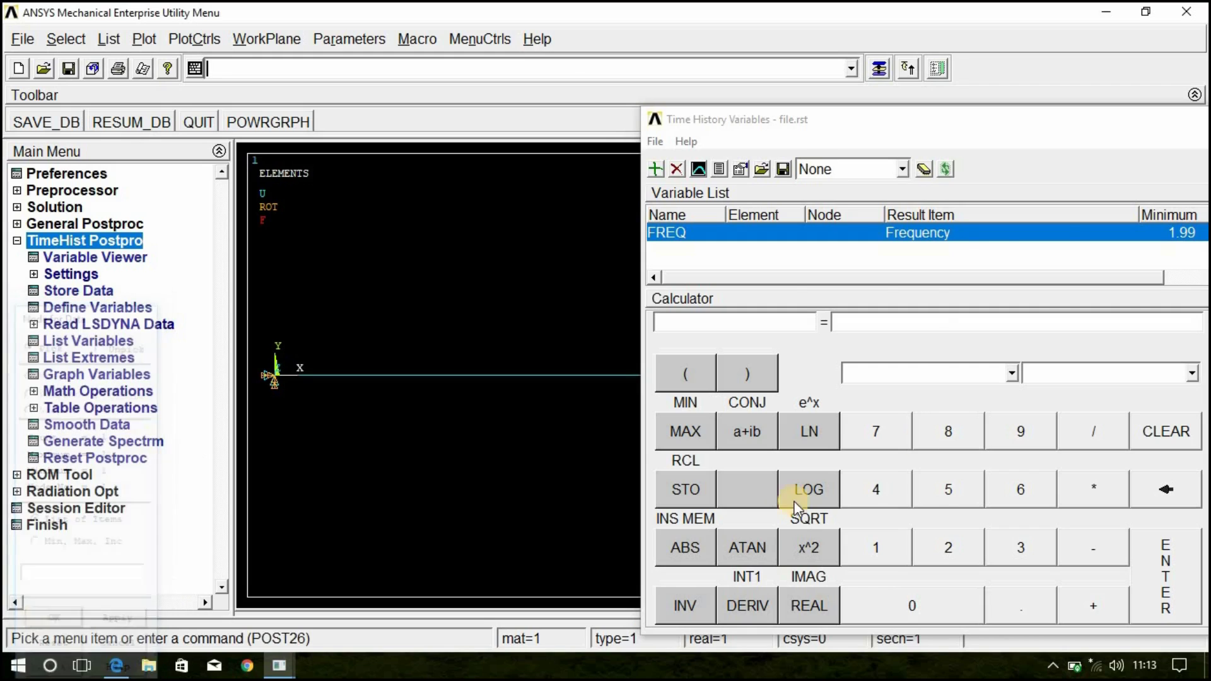
# - Add another Y-displacement variable and pick node 2 at the beam's free end
pyautogui.click(653, 167)
pyautogui.click(541, 324)
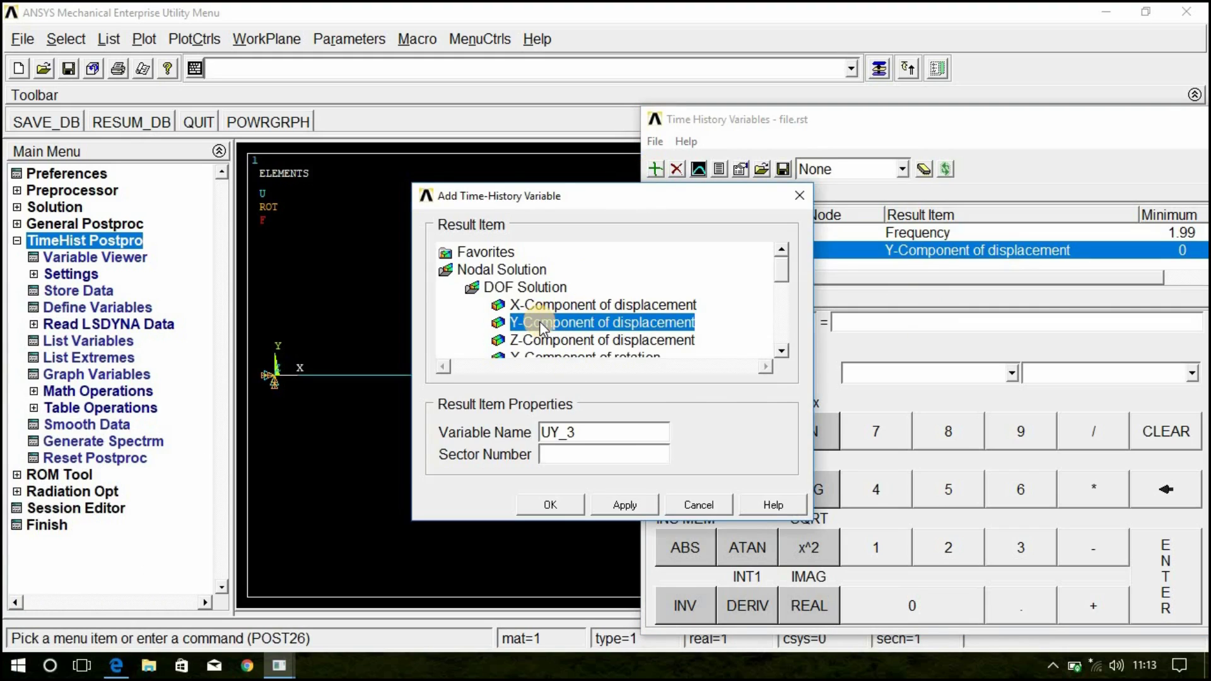
pyautogui.click(556, 504)
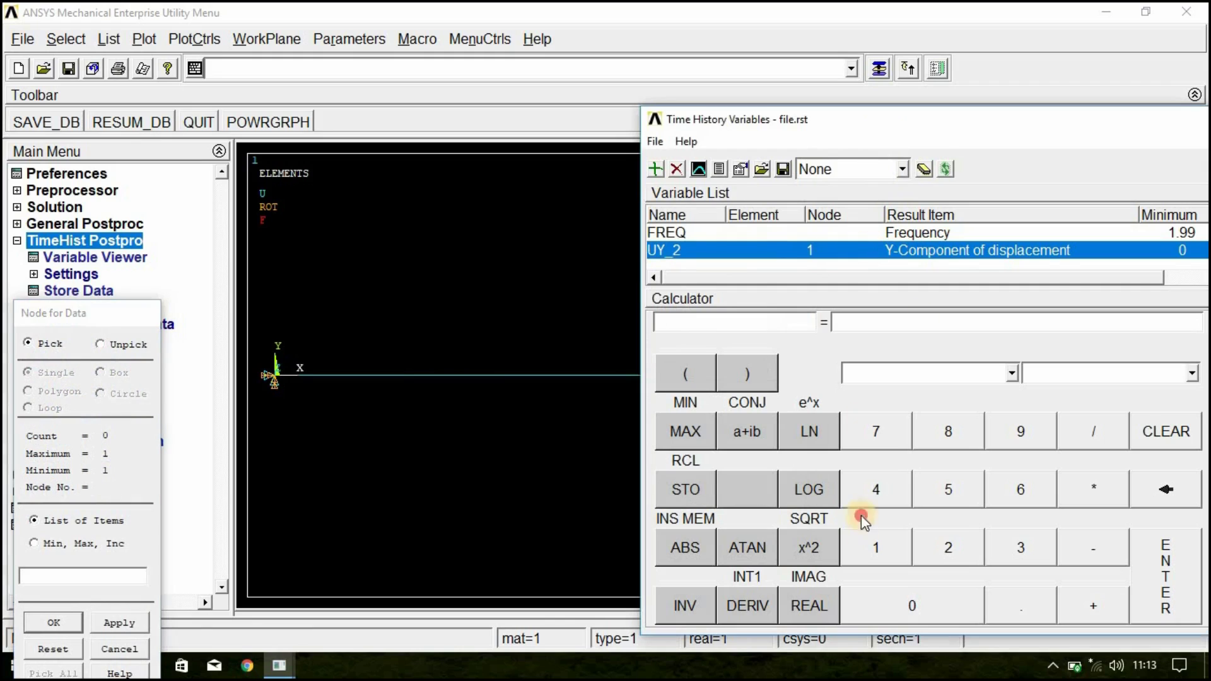
pyautogui.moveTo(928, 122); pyautogui.dragTo(775, 508)
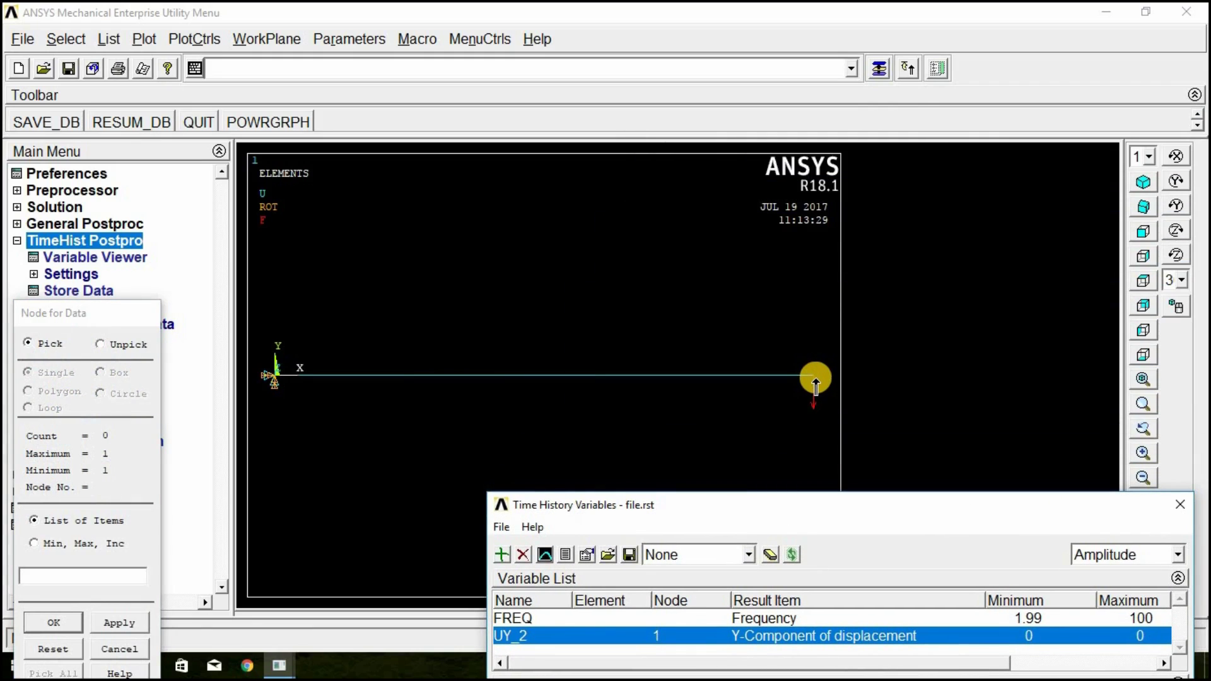
pyautogui.click(814, 376)
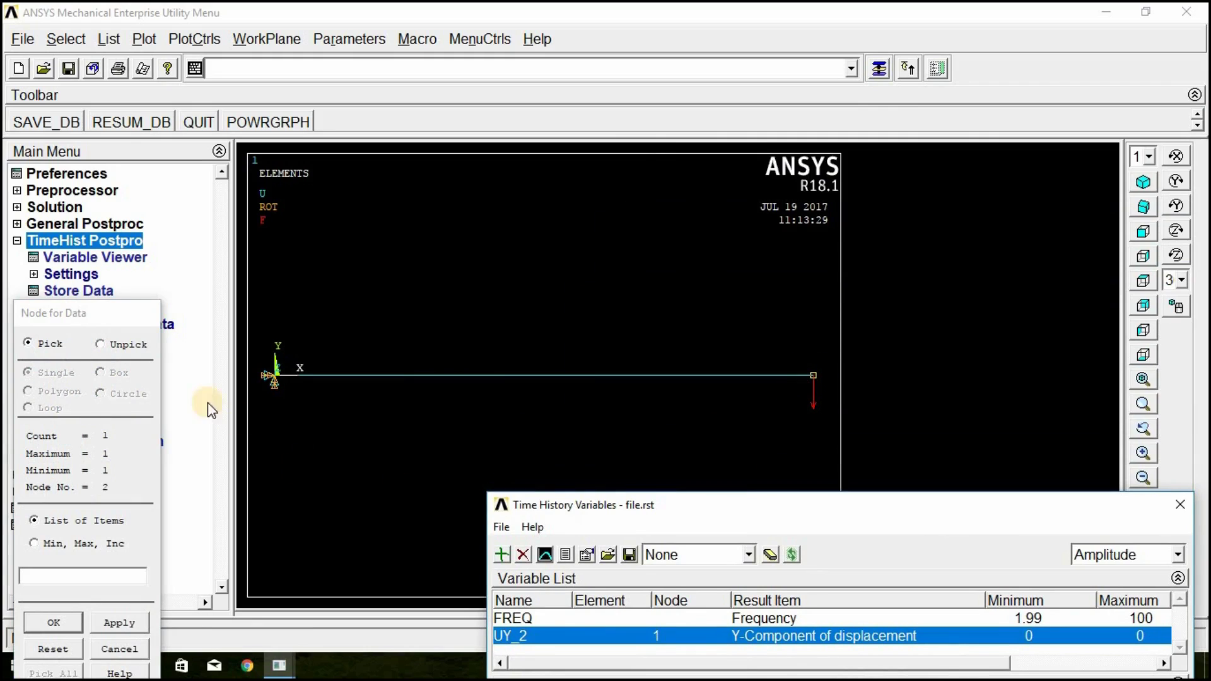
pyautogui.moveTo(94, 321); pyautogui.dragTo(135, 164)
# - Create UY_3 for node 2, graph it against FREQ, and close the variables window
pyautogui.click(96, 467)
pyautogui.moveTo(784, 502); pyautogui.dragTo(821, 251)
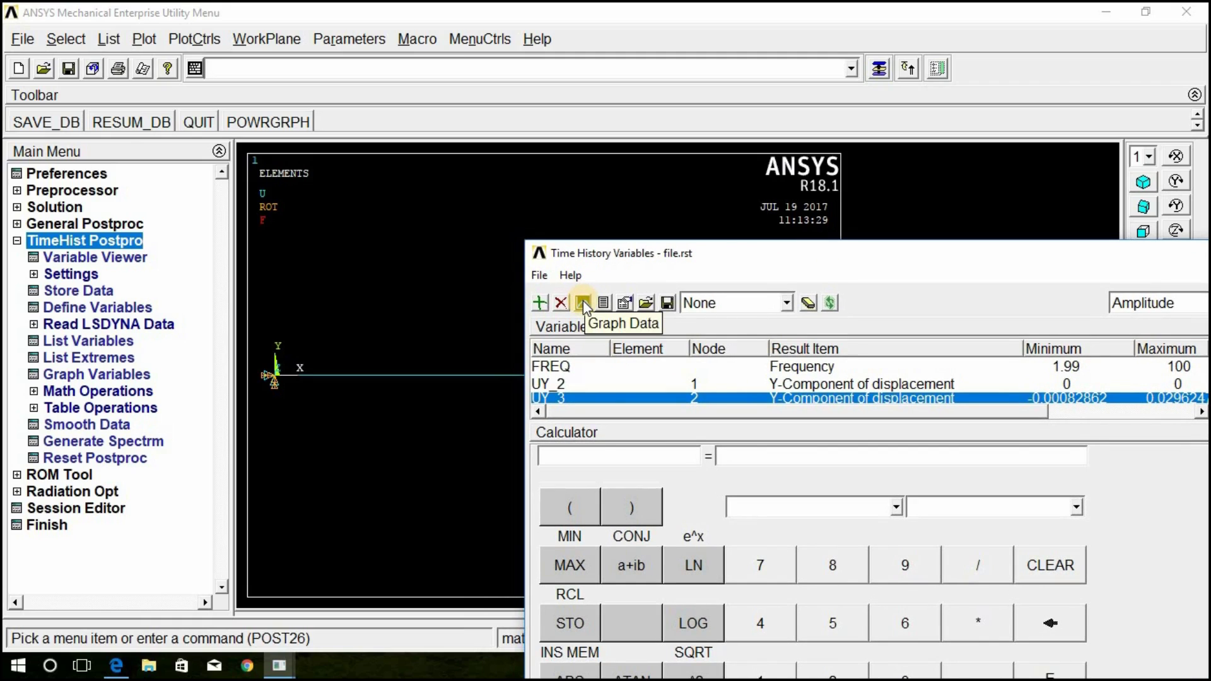
pyautogui.click(583, 301)
pyautogui.moveTo(659, 259)
pyautogui.mouseDown()
pyautogui.moveTo(686, 590)
pyautogui.moveTo(558, 154)
pyautogui.moveTo(503, 89)
pyautogui.mouseUp()
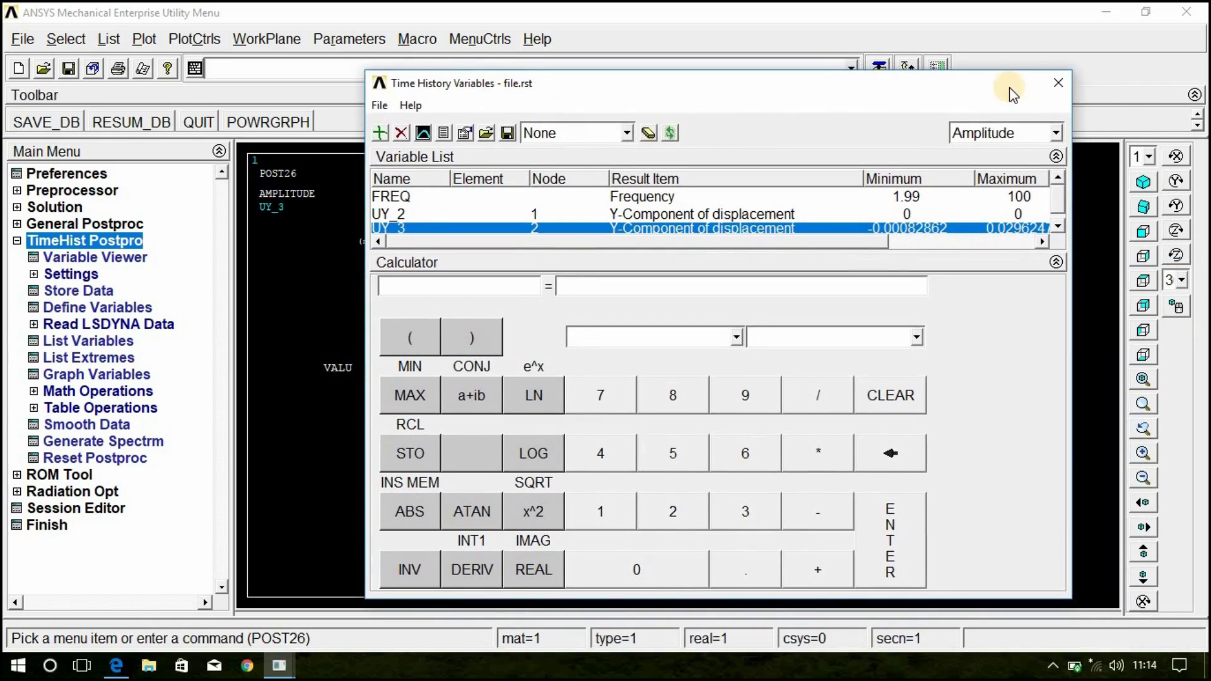
pyautogui.click(1065, 88)
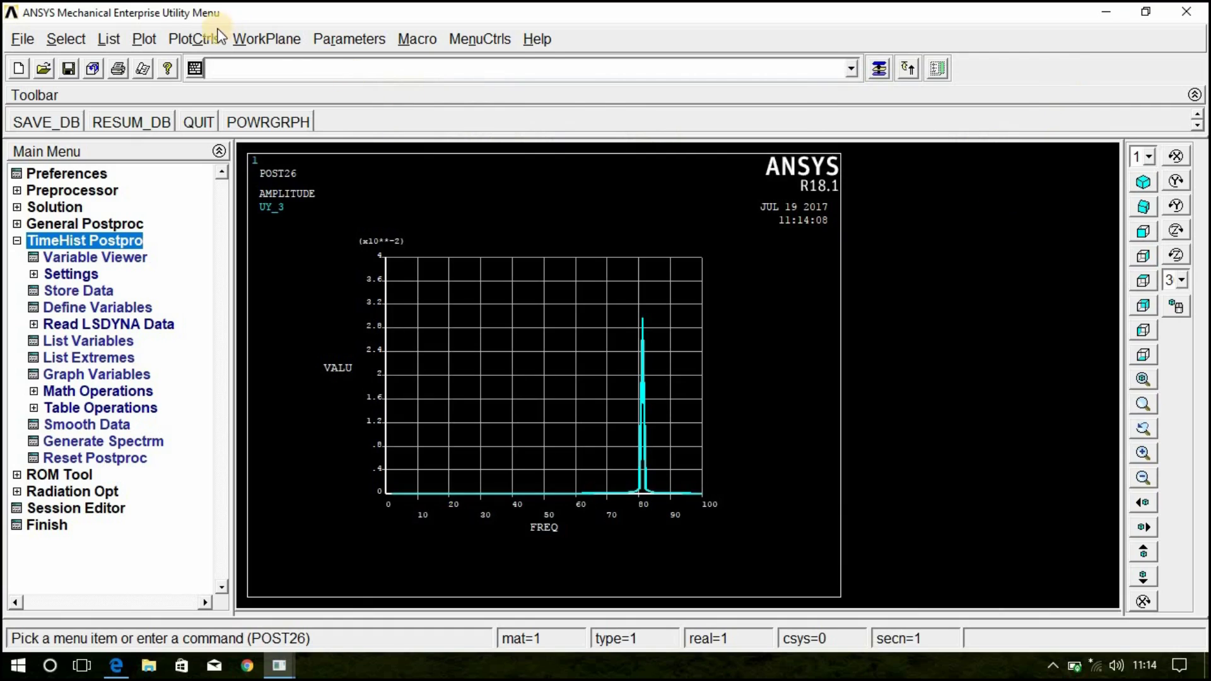
# - Set the graph's LOGY Y-axis scale to Logarithmic and replot
pyautogui.click(210, 39)
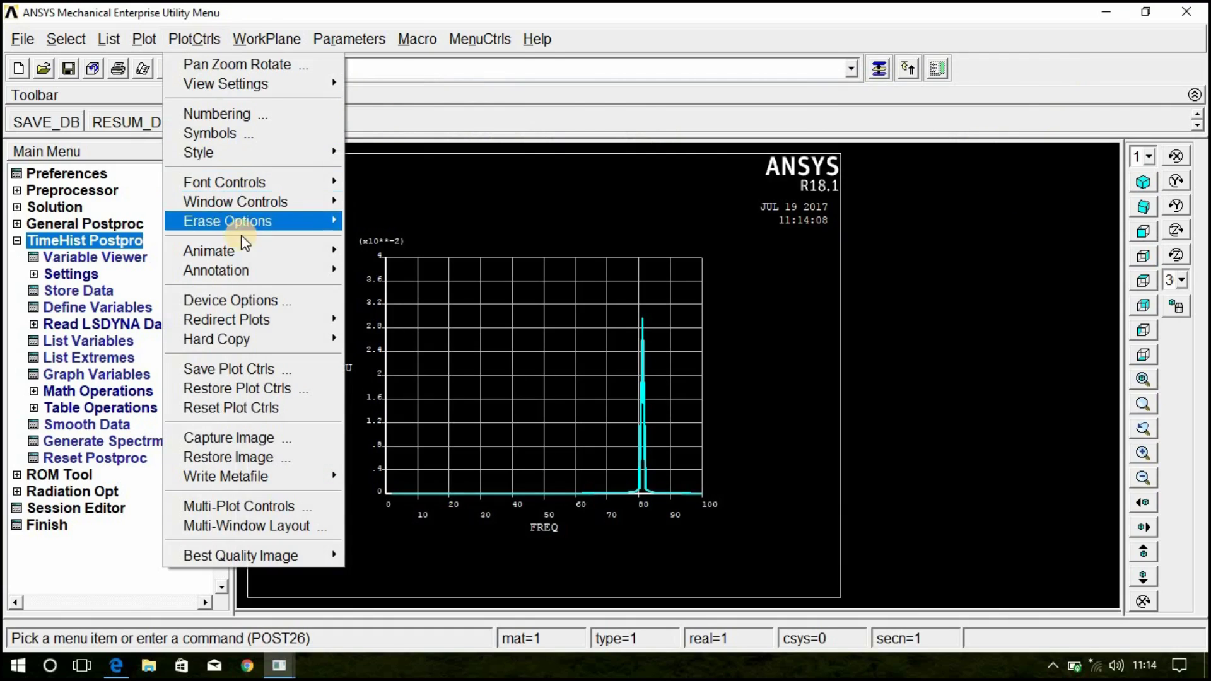
pyautogui.moveTo(247, 155)
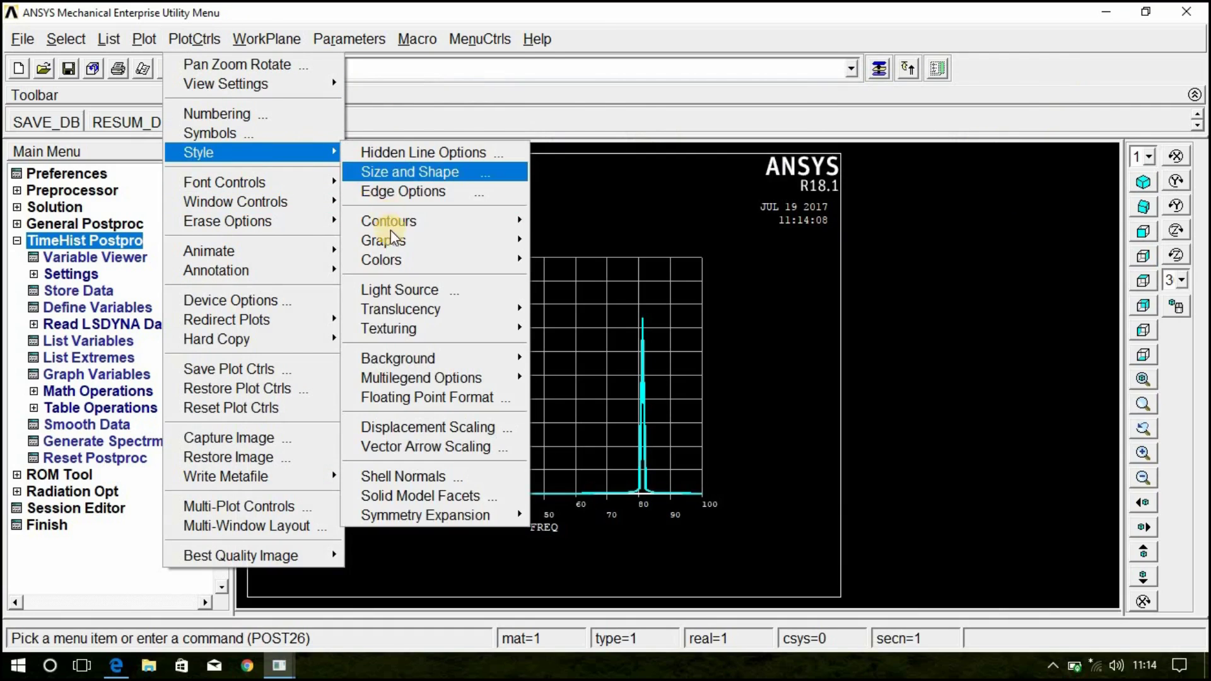
pyautogui.moveTo(394, 243)
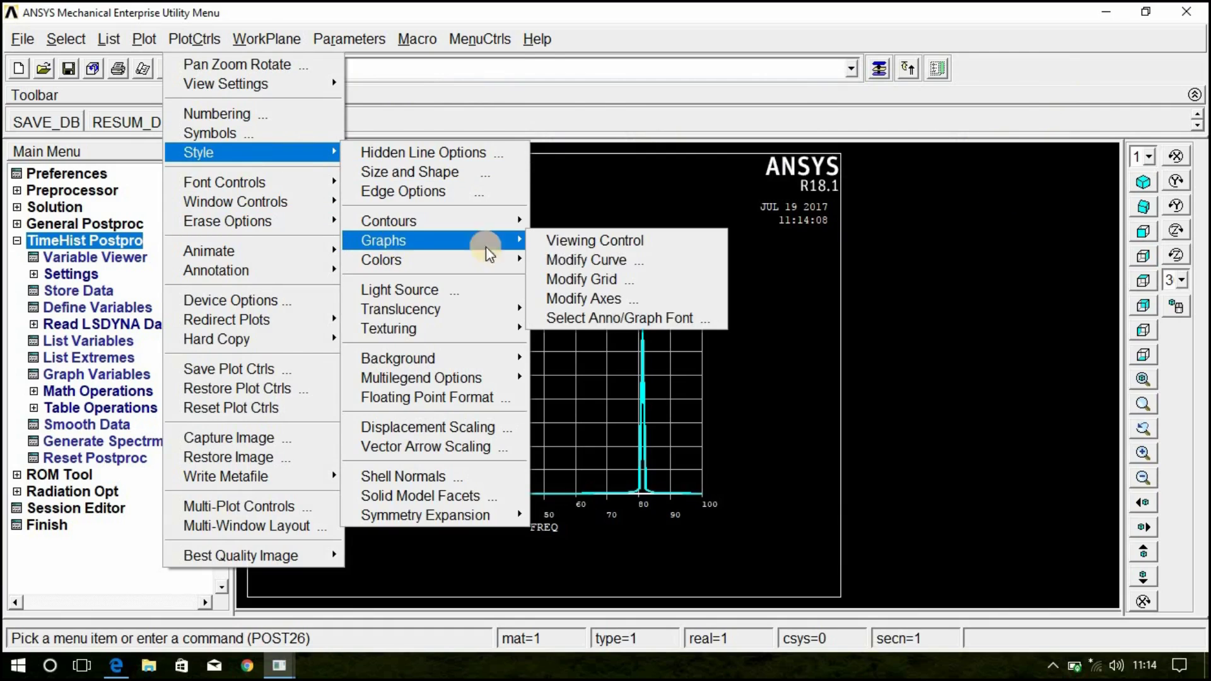
pyautogui.click(614, 298)
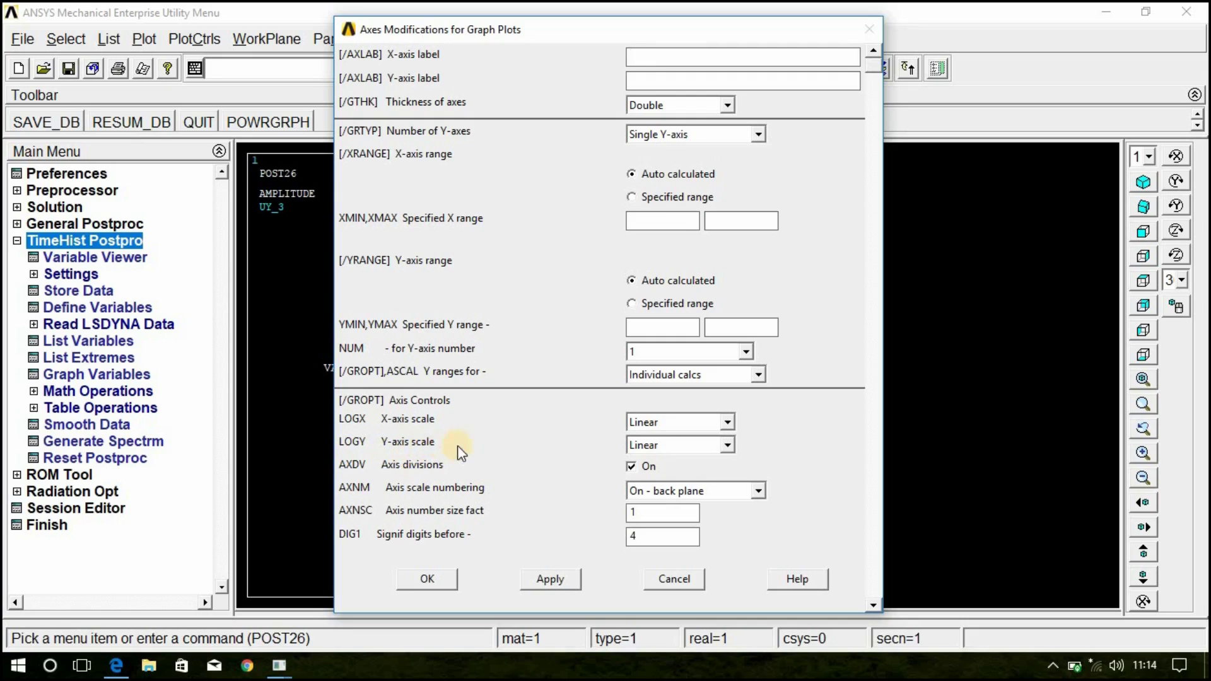
pyautogui.click(728, 445)
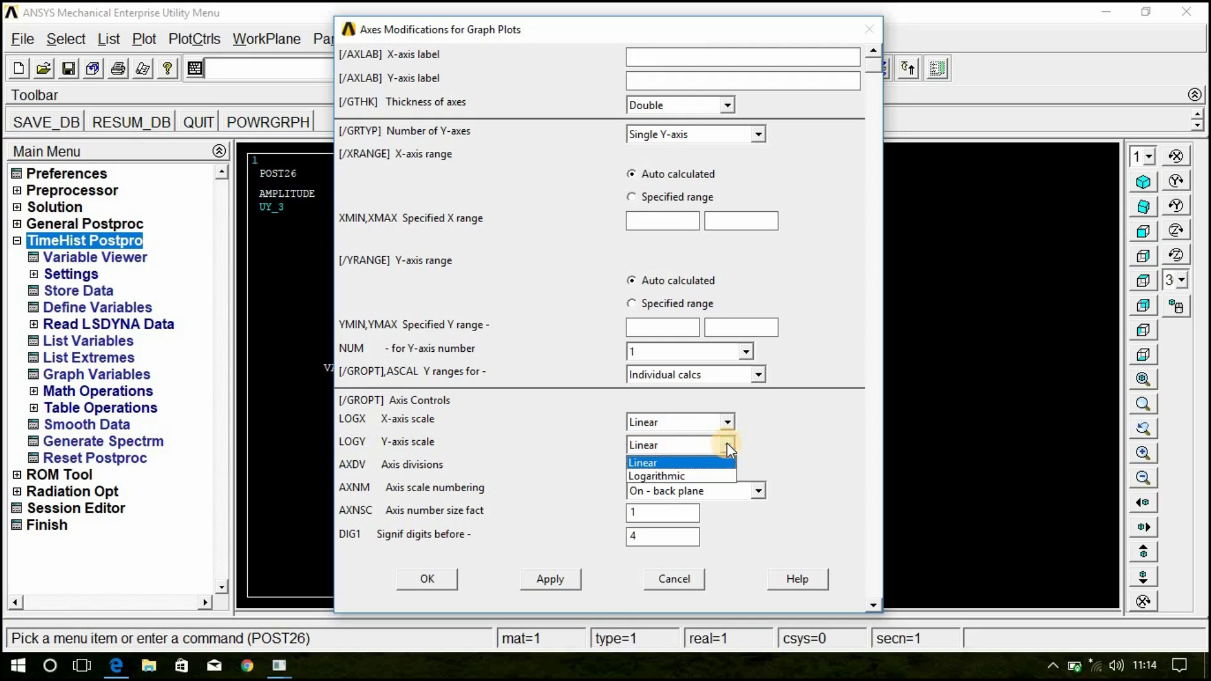
pyautogui.click(719, 477)
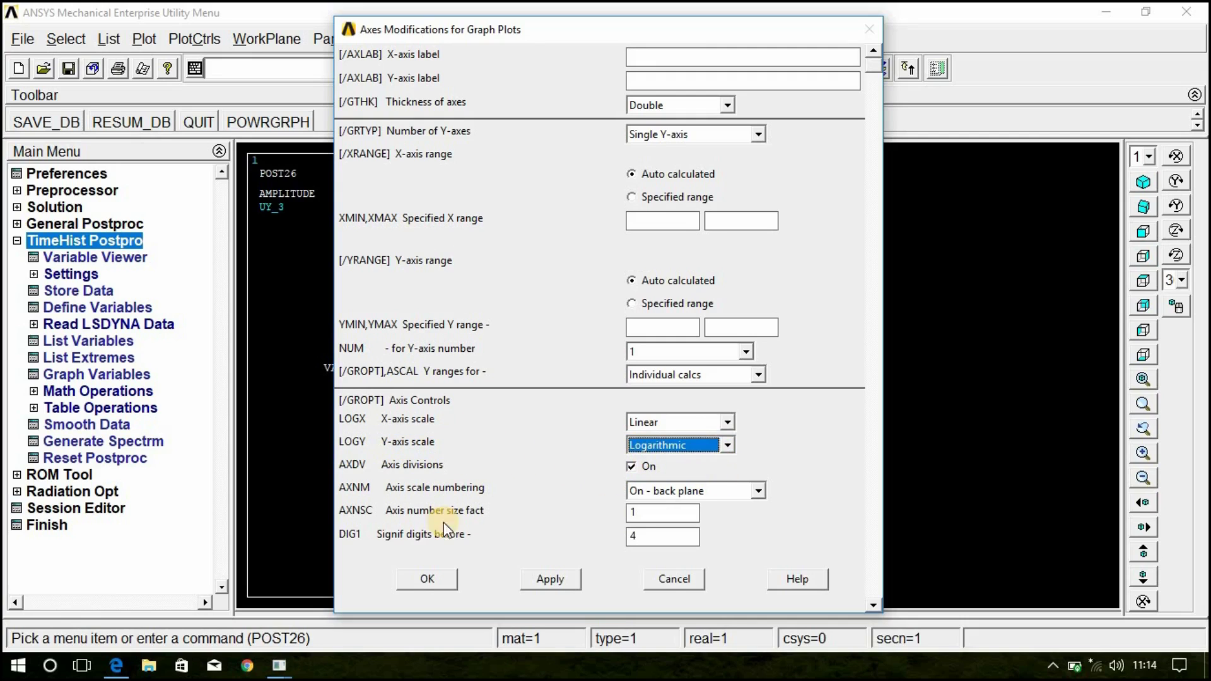
pyautogui.click(418, 580)
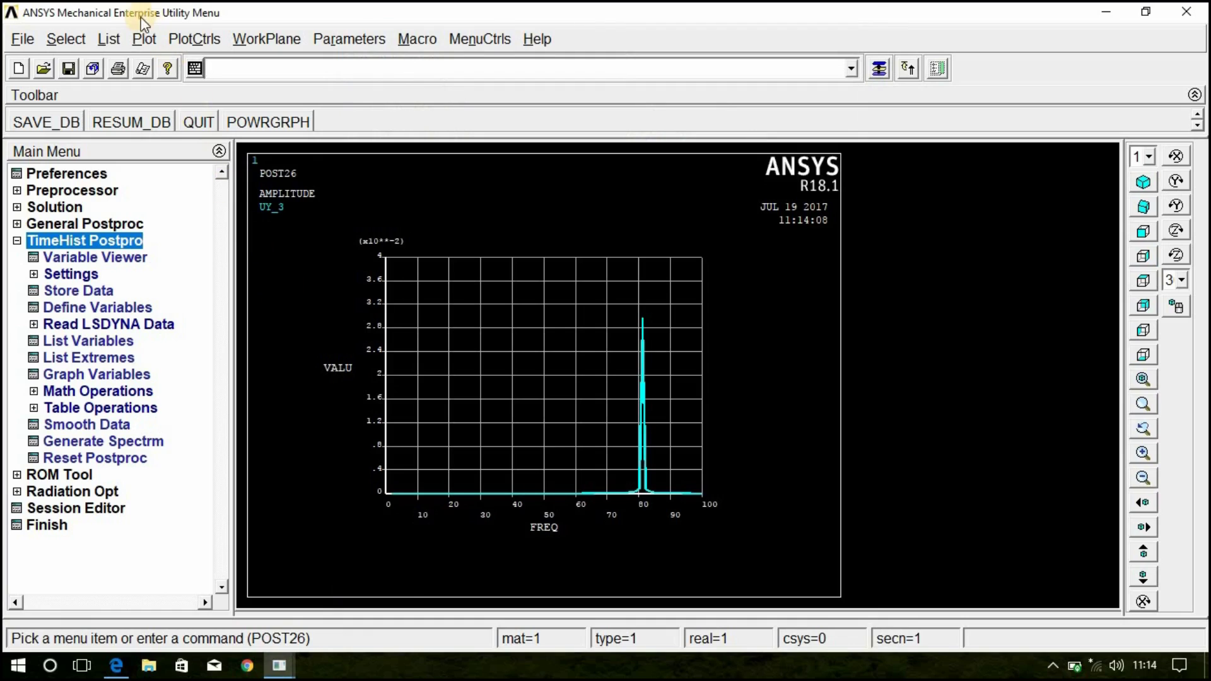
pyautogui.click(143, 40)
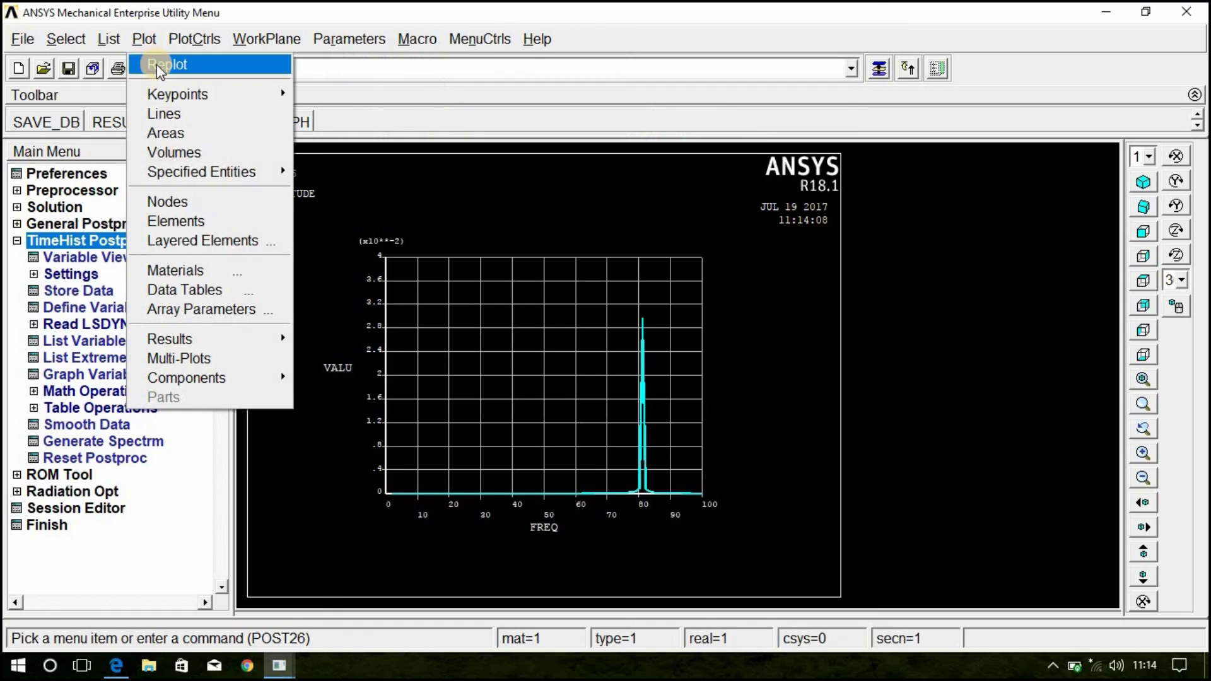
pyautogui.click(157, 64)
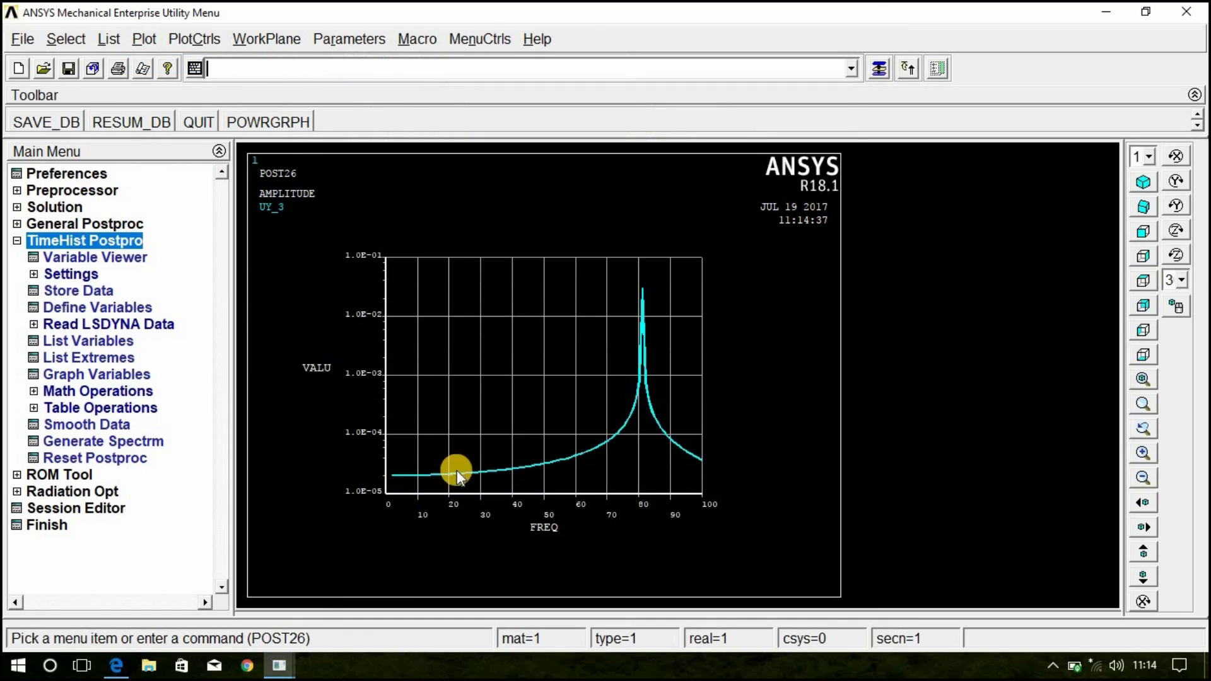